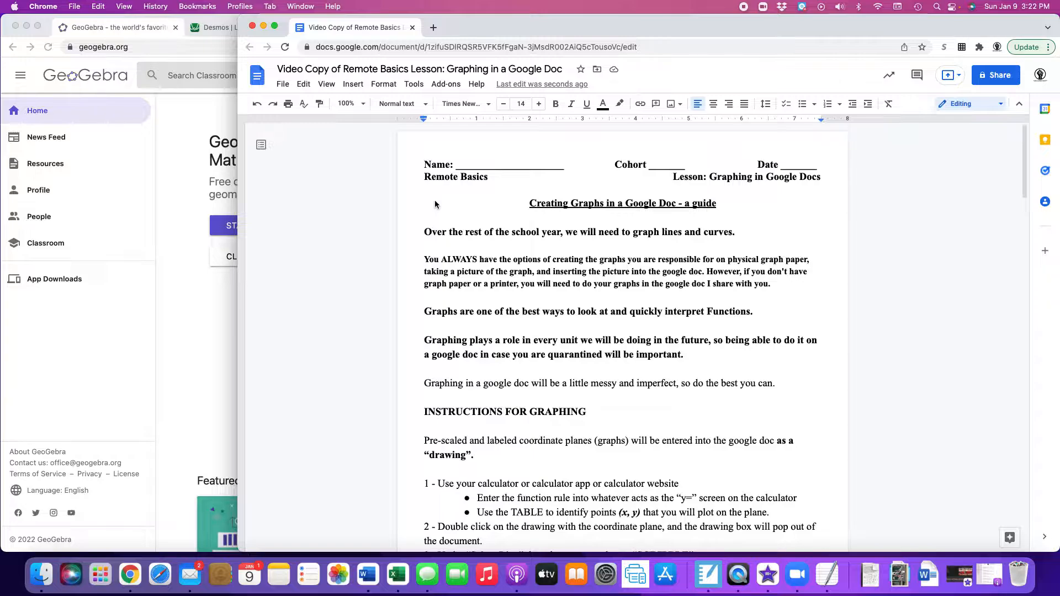
Step: Read through the graphing instructions down to the coordinate plane on page 2, then open its drawing for viewing and close it
{"action": "scroll", "coordinate": [548, 261], "scroll_direction": "down", "scroll_amount": 2}
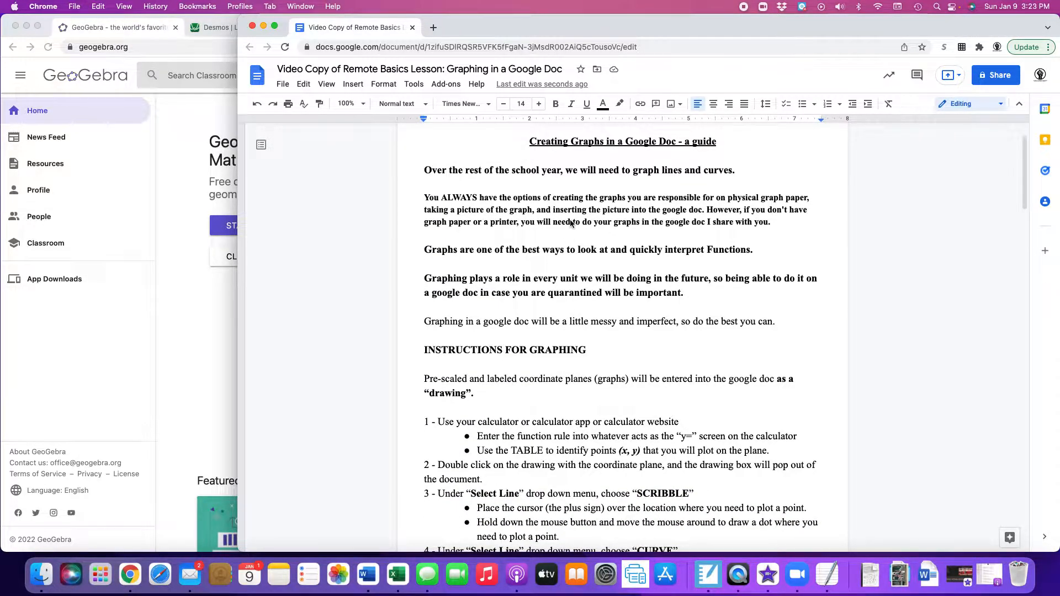
{"action": "scroll", "coordinate": [571, 223], "scroll_direction": "down", "scroll_amount": 2}
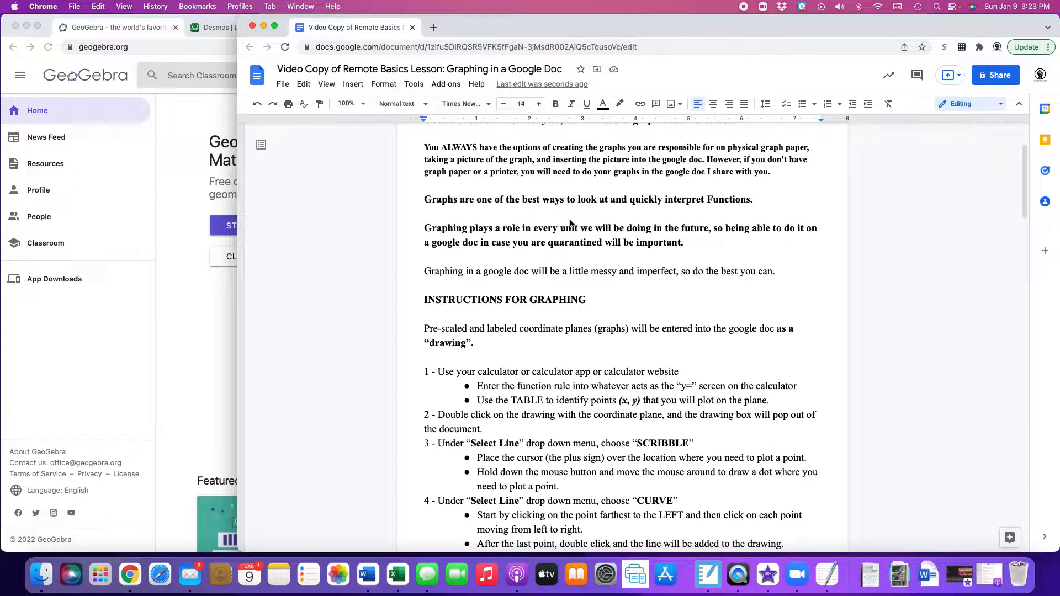
{"action": "scroll", "coordinate": [608, 232], "scroll_direction": "down", "scroll_amount": 1}
{"action": "scroll", "coordinate": [607, 231], "scroll_direction": "down", "scroll_amount": 2}
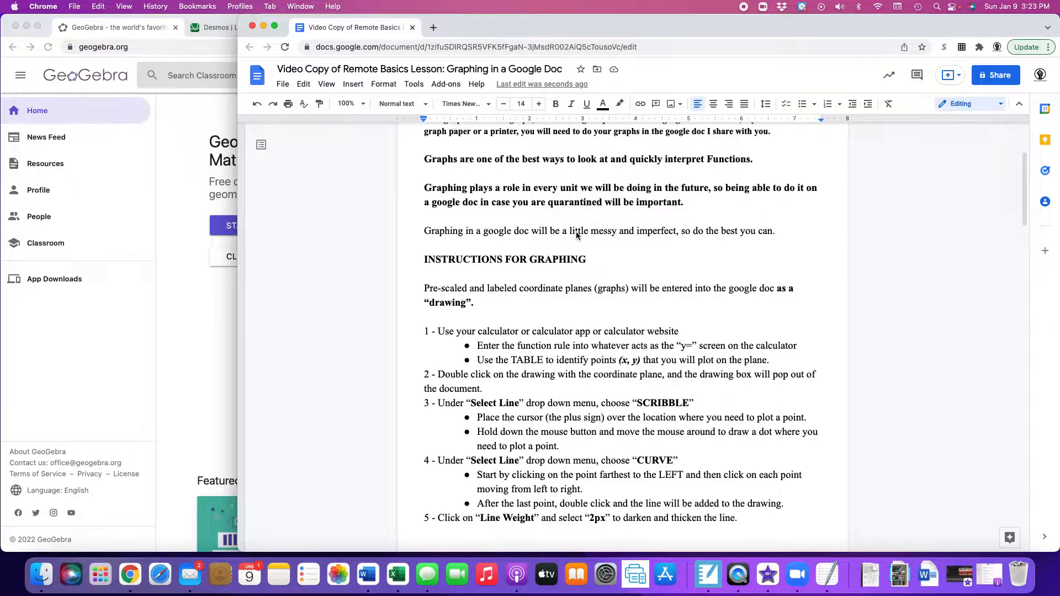
{"action": "scroll", "coordinate": [575, 231], "scroll_direction": "down", "scroll_amount": 3}
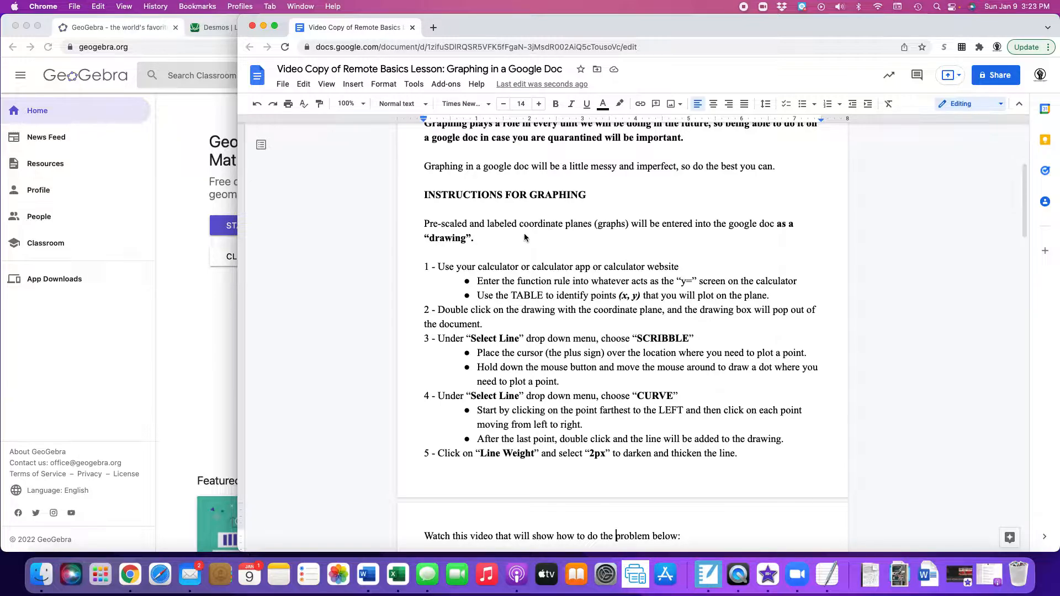
{"action": "scroll", "coordinate": [524, 238], "scroll_direction": "down", "scroll_amount": 6}
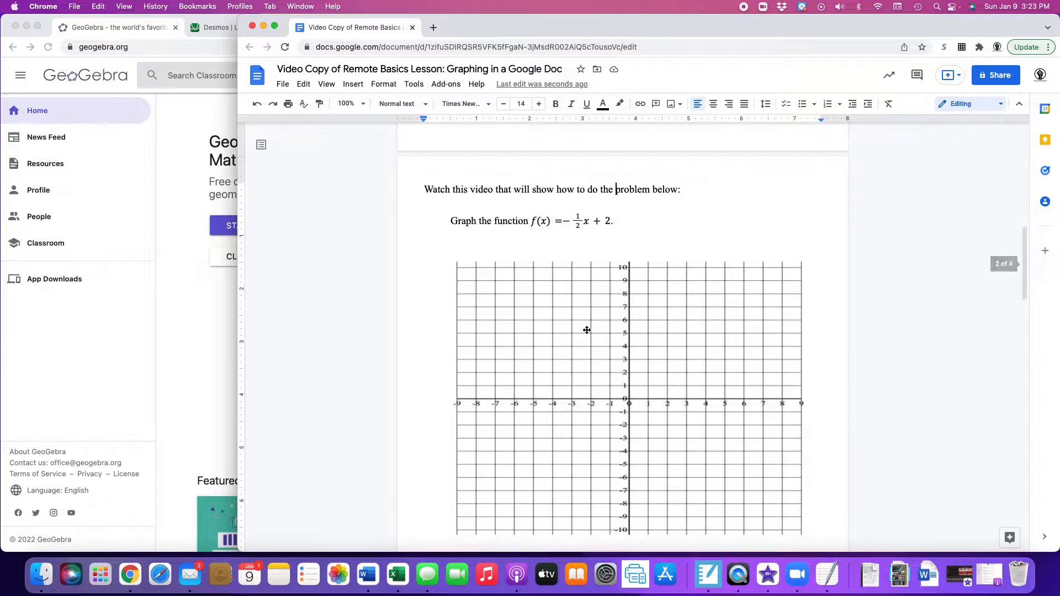
{"action": "double_click", "coordinate": [582, 310]}
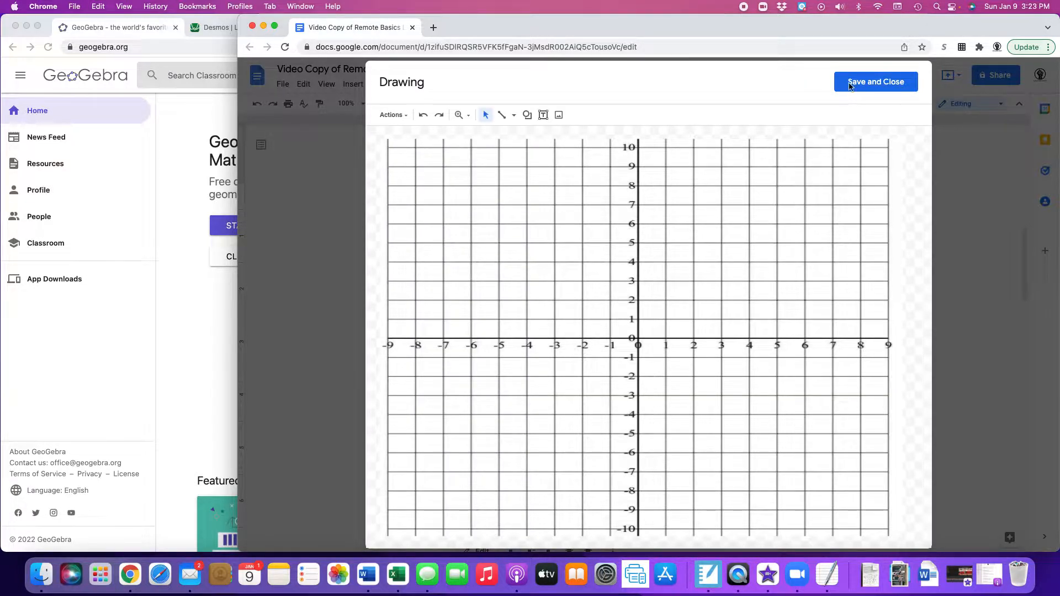
{"action": "left_click", "coordinate": [876, 81]}
Step: Format the "y=" text in the first instruction's bullet as bold italic
{"action": "scroll", "coordinate": [670, 211], "scroll_direction": "up", "scroll_amount": 3}
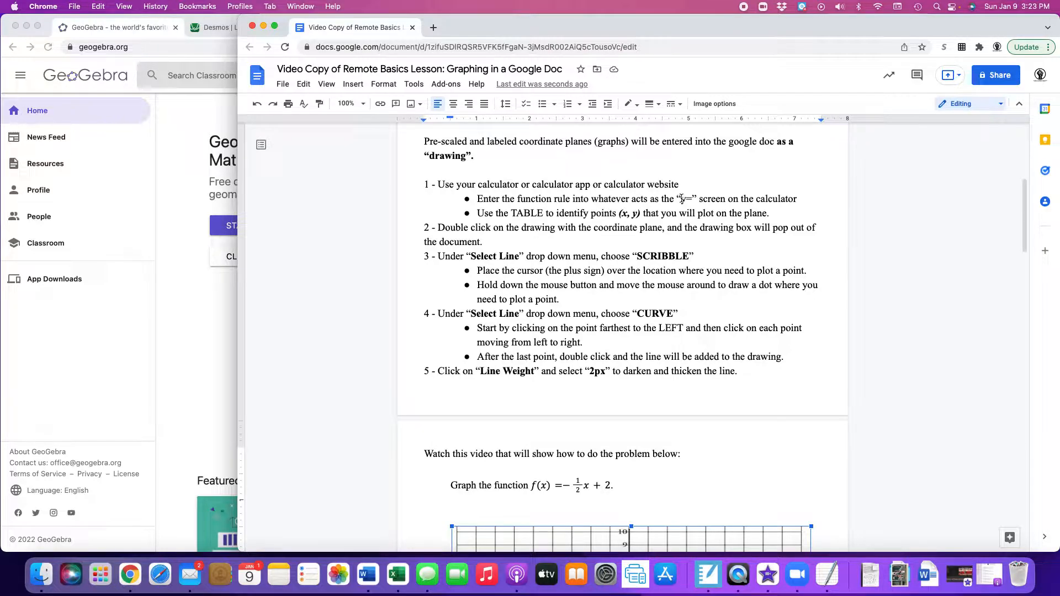
{"action": "left_click_drag", "start_coordinate": [680, 198], "coordinate": [693, 199]}
{"action": "left_click", "coordinate": [571, 104]}
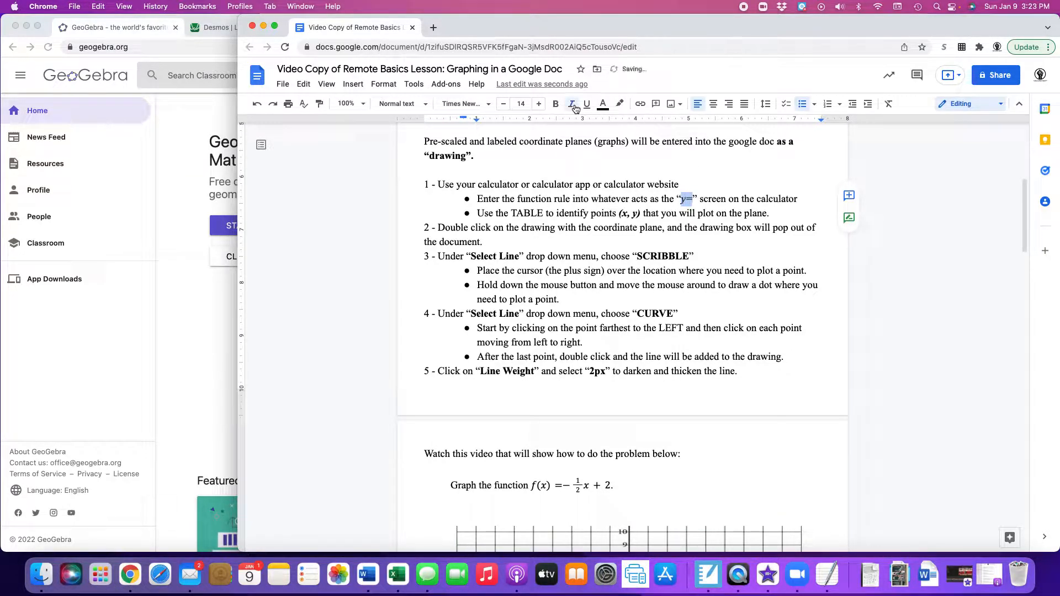
{"action": "left_click", "coordinate": [556, 104]}
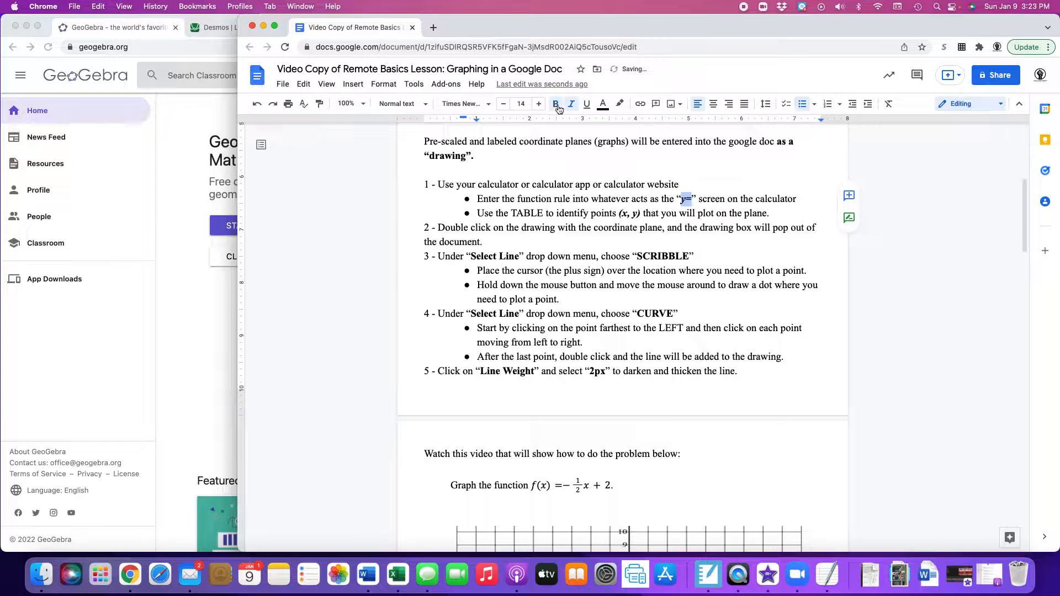
{"action": "left_click", "coordinate": [781, 214]}
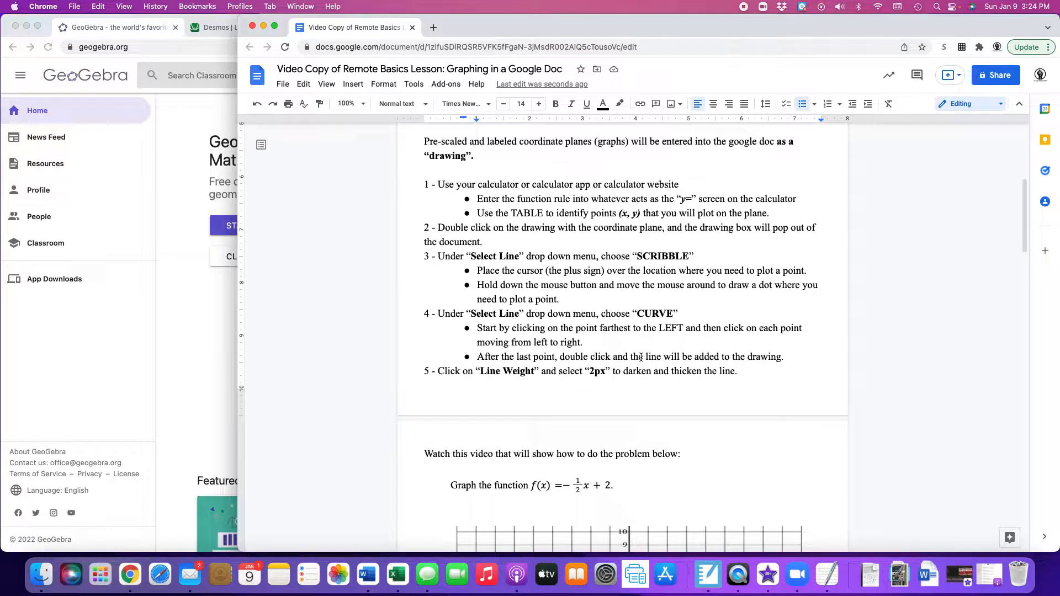
Step: Switch to GeoGebra, start the calculator and graph the document's function by entering -1/2x+2
{"action": "scroll", "coordinate": [641, 357], "scroll_direction": "down", "scroll_amount": 2}
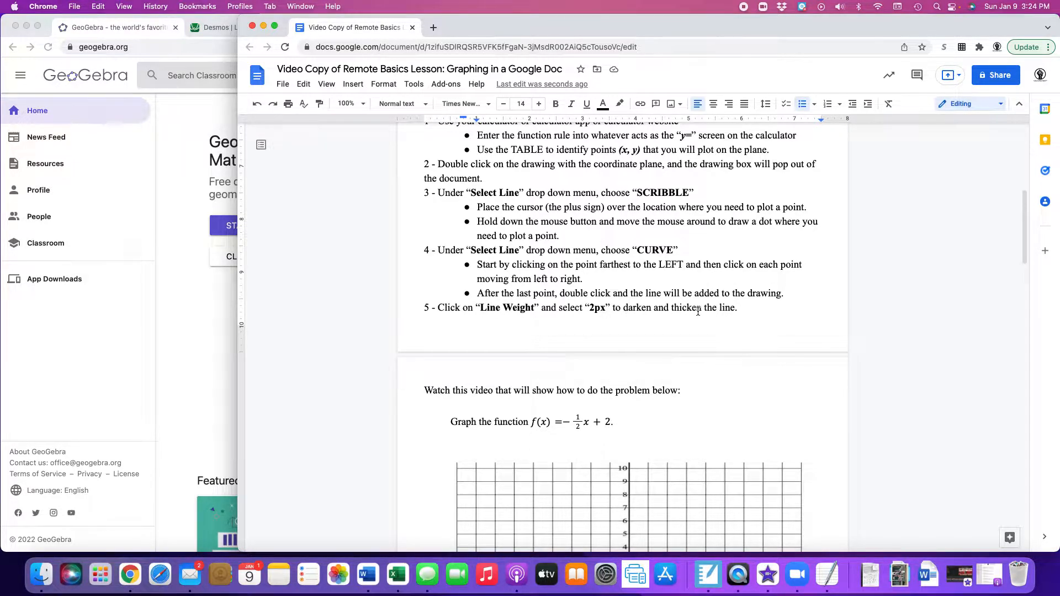
{"action": "scroll", "coordinate": [697, 311], "scroll_direction": "down", "scroll_amount": 5}
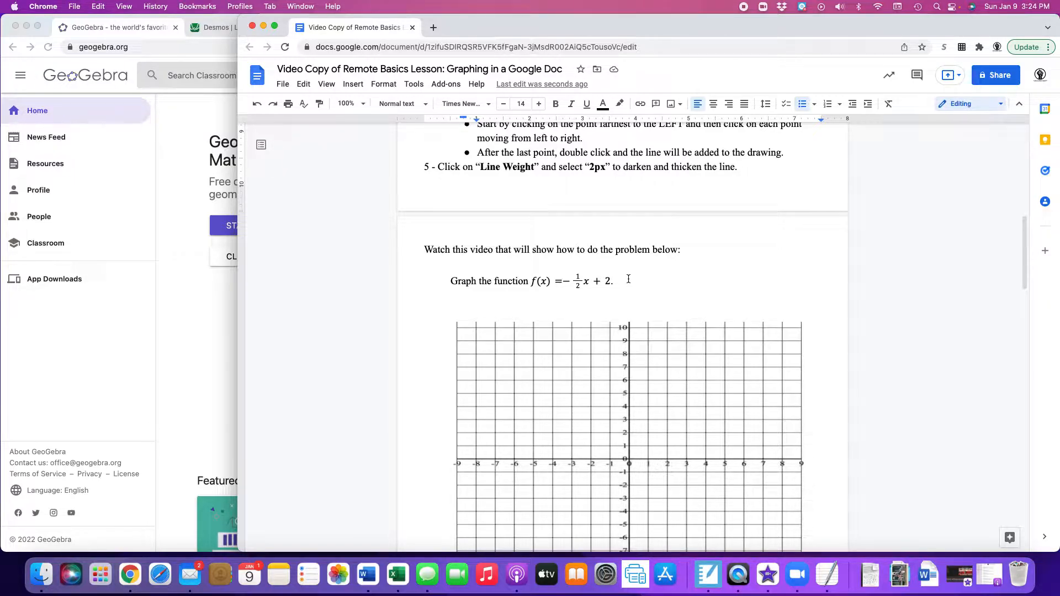
{"action": "left_click", "coordinate": [146, 29]}
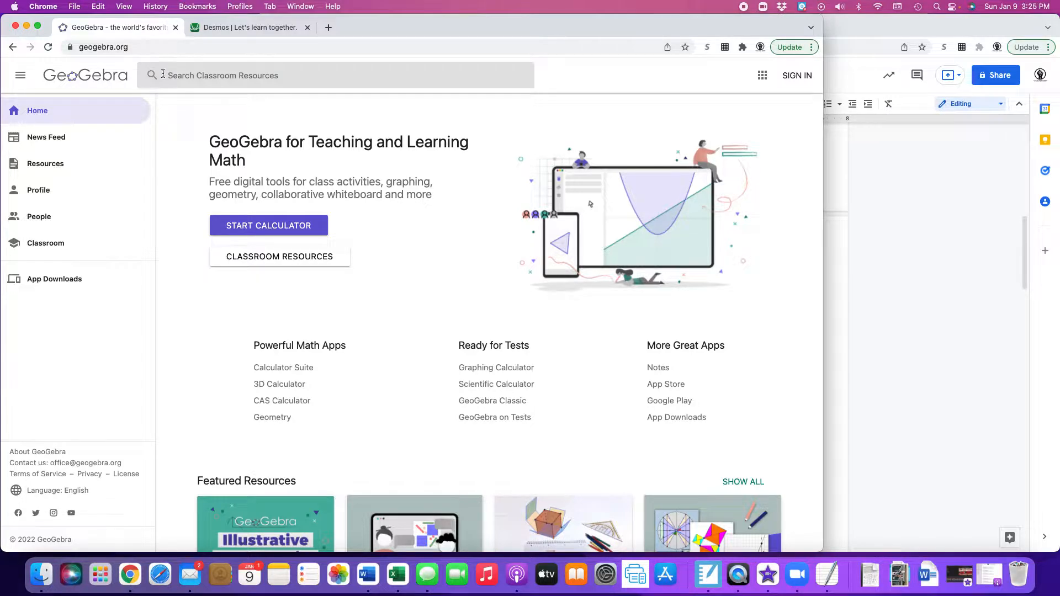
{"action": "left_click", "coordinate": [296, 225]}
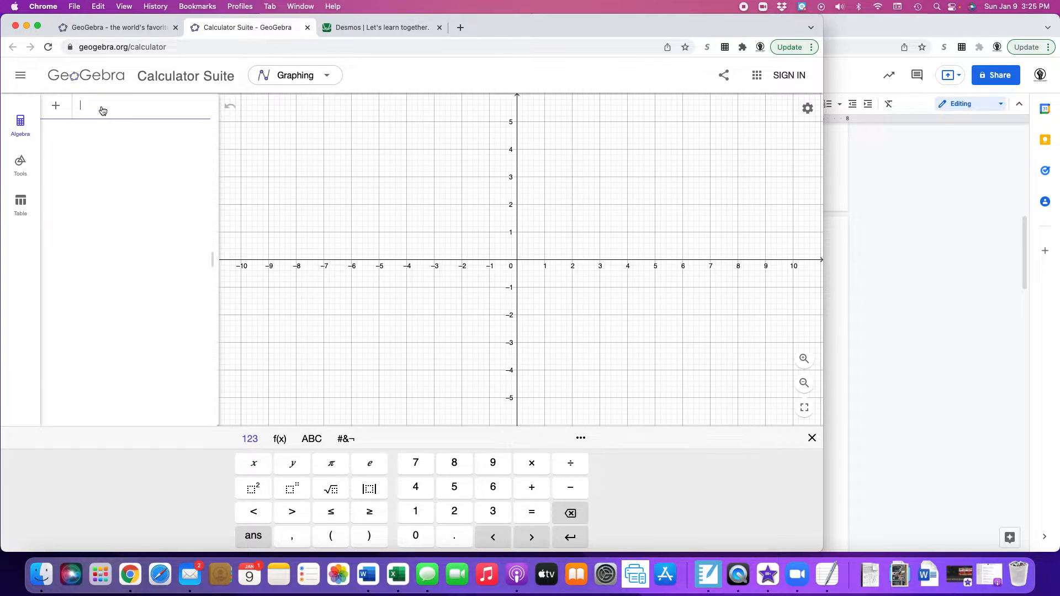
{"action": "type", "text": "-1/2"}
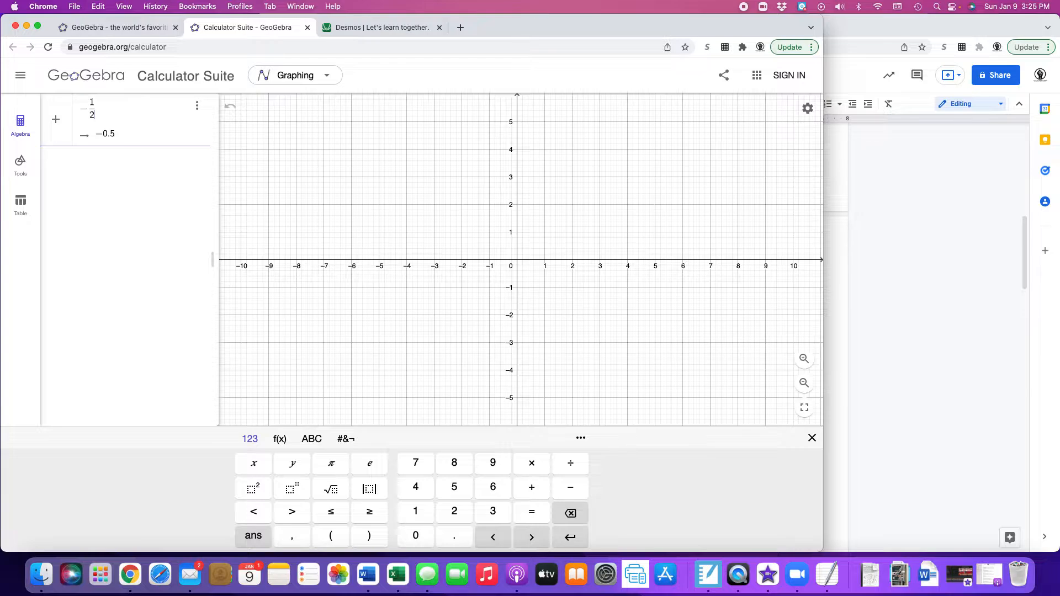
{"action": "key", "text": "BackSpace"}
{"action": "key", "text": "BackSpace"}
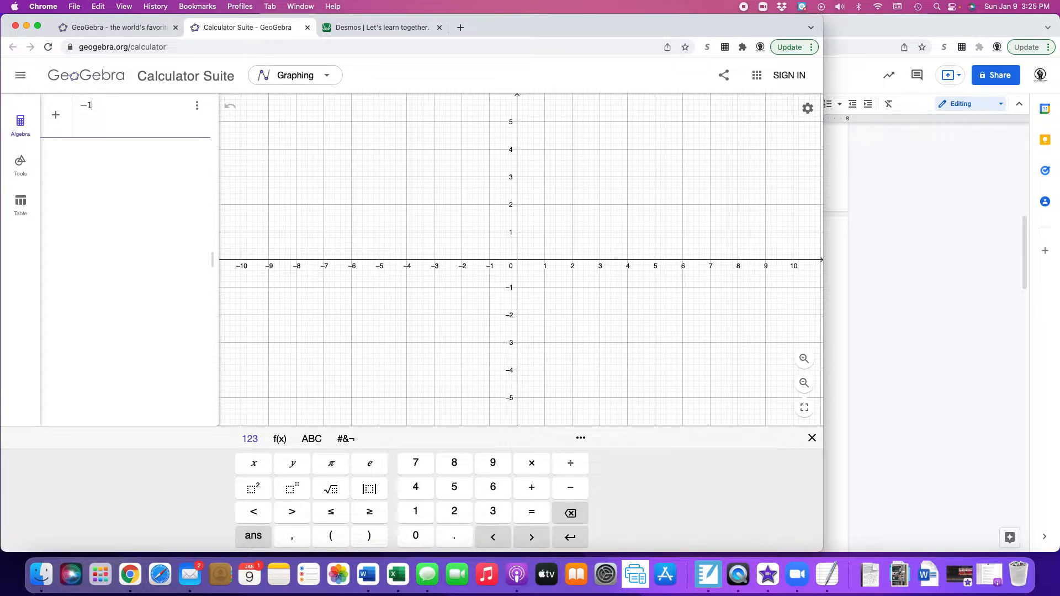
{"action": "type", "text": "/2"}
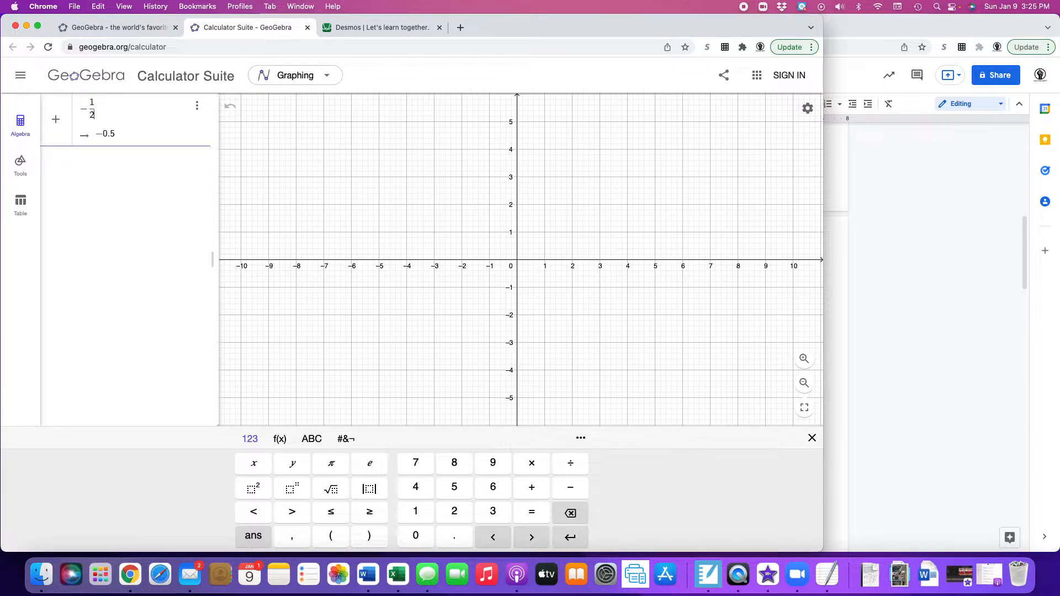
{"action": "type", "text": "x+2"}
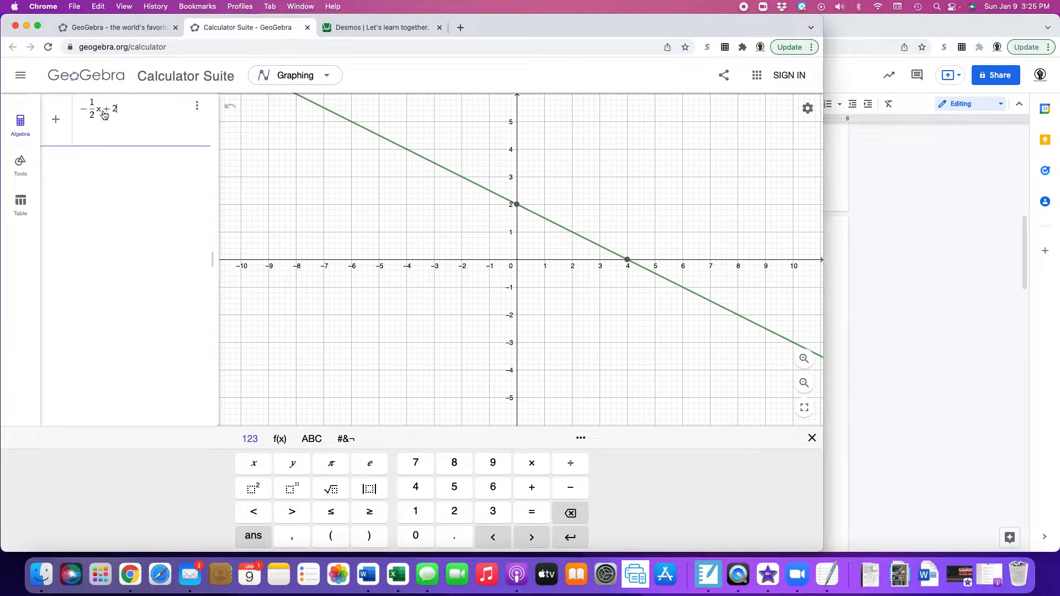
Step: Create a table of values for the function from x = -10 to 10 with step 1 and look through its rows
{"action": "left_click", "coordinate": [21, 204]}
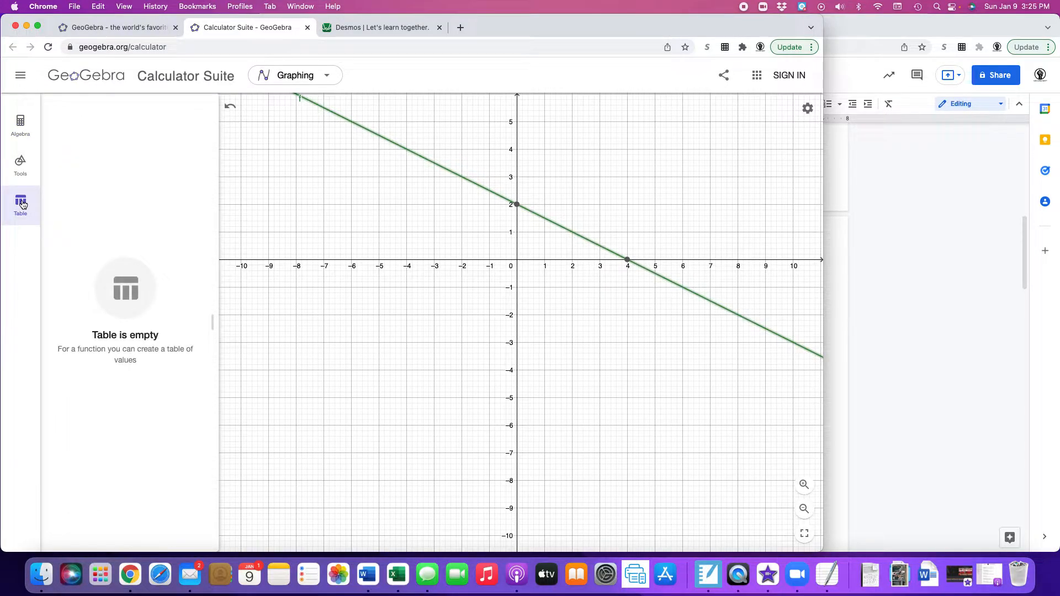
{"action": "left_click", "coordinate": [21, 125]}
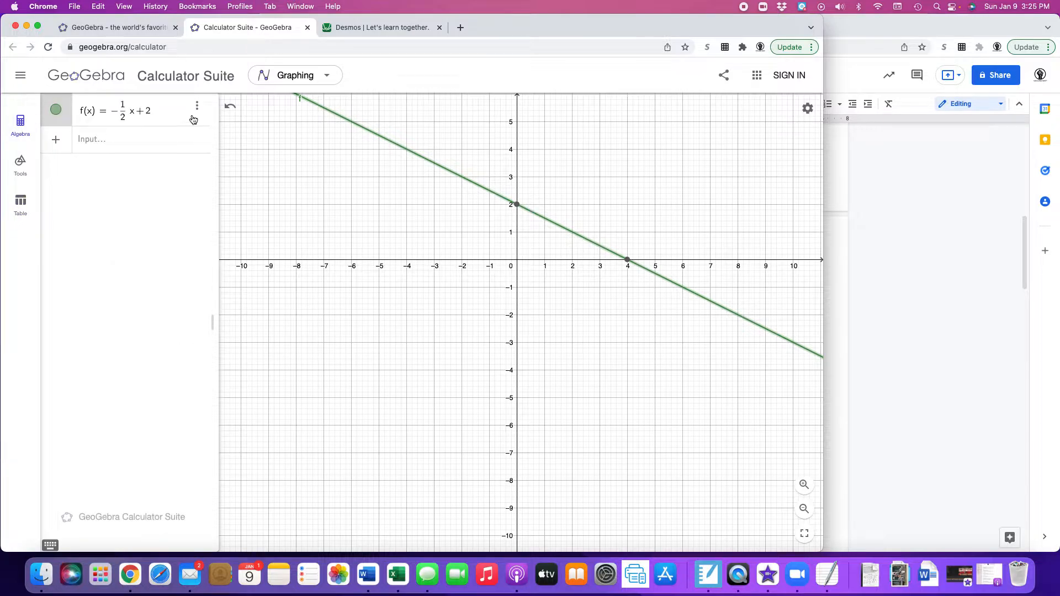
{"action": "left_click", "coordinate": [198, 107]}
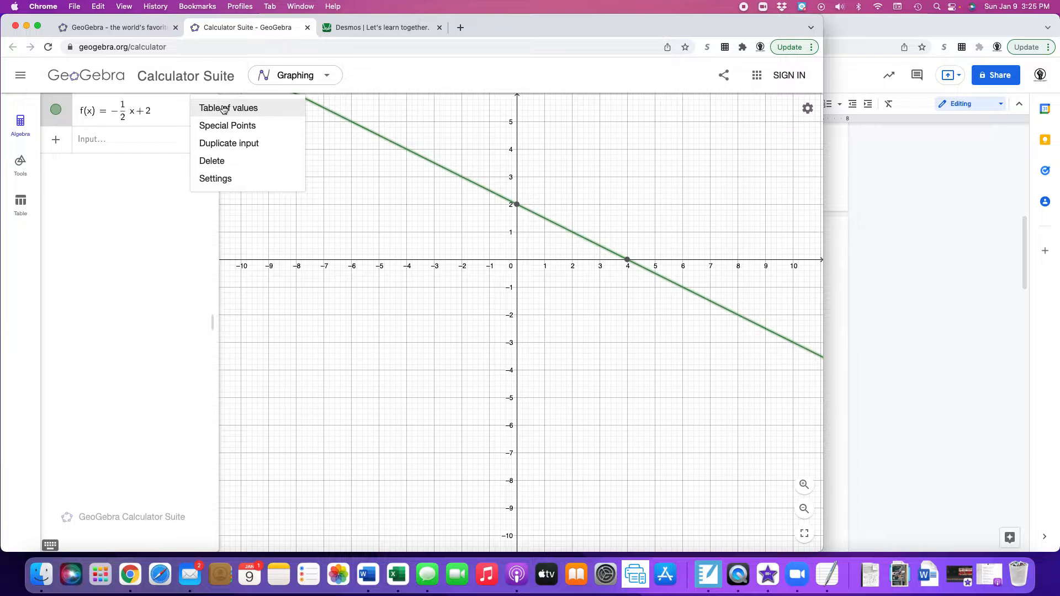
{"action": "left_click", "coordinate": [223, 108]}
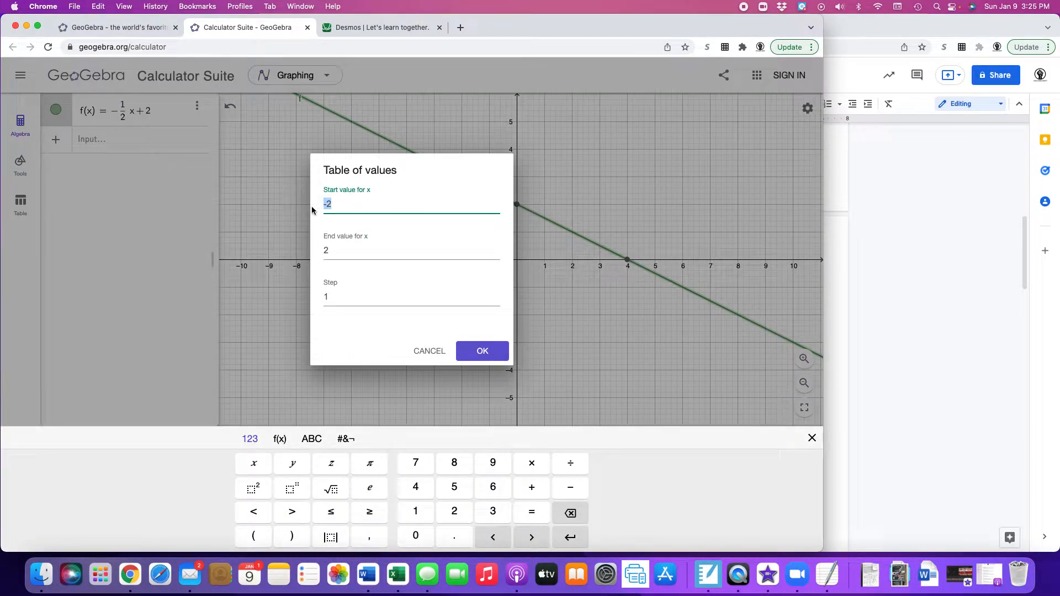
{"action": "type", "text": "-10"}
{"action": "key", "text": "Tab"}
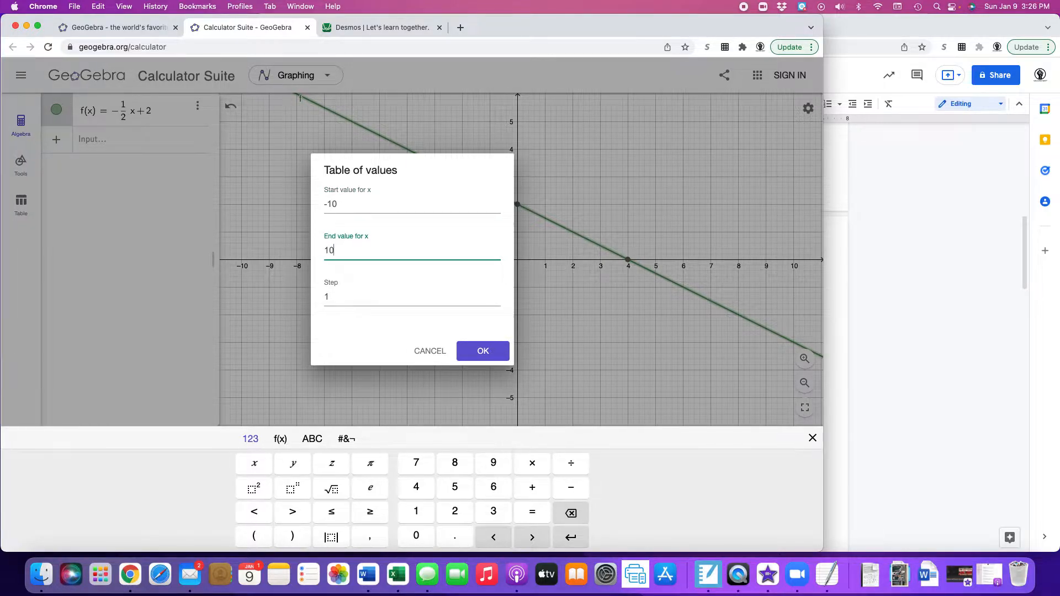
{"action": "left_click", "coordinate": [338, 299]}
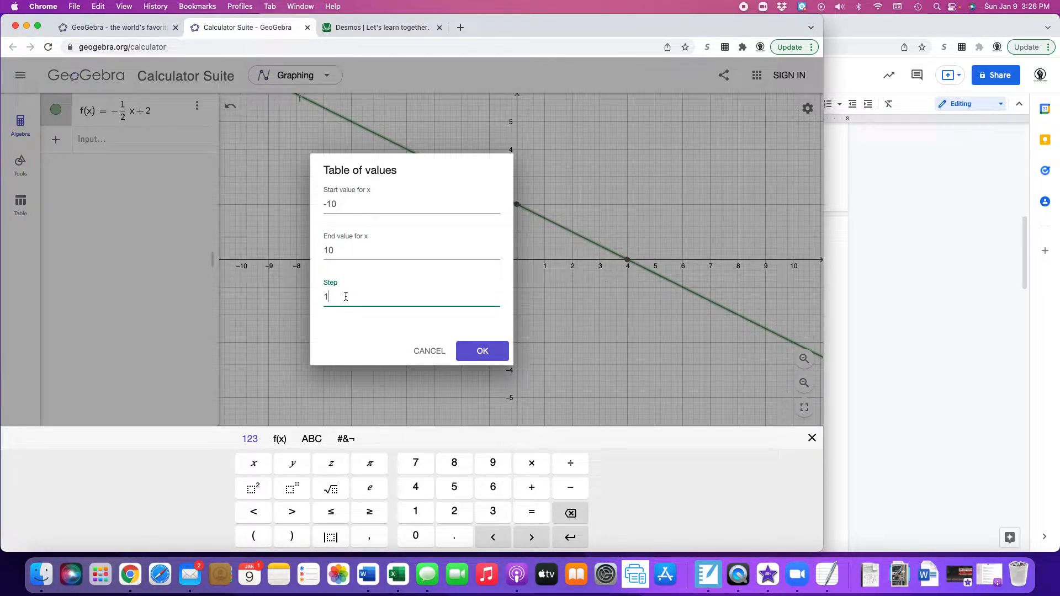
{"action": "left_click", "coordinate": [471, 357]}
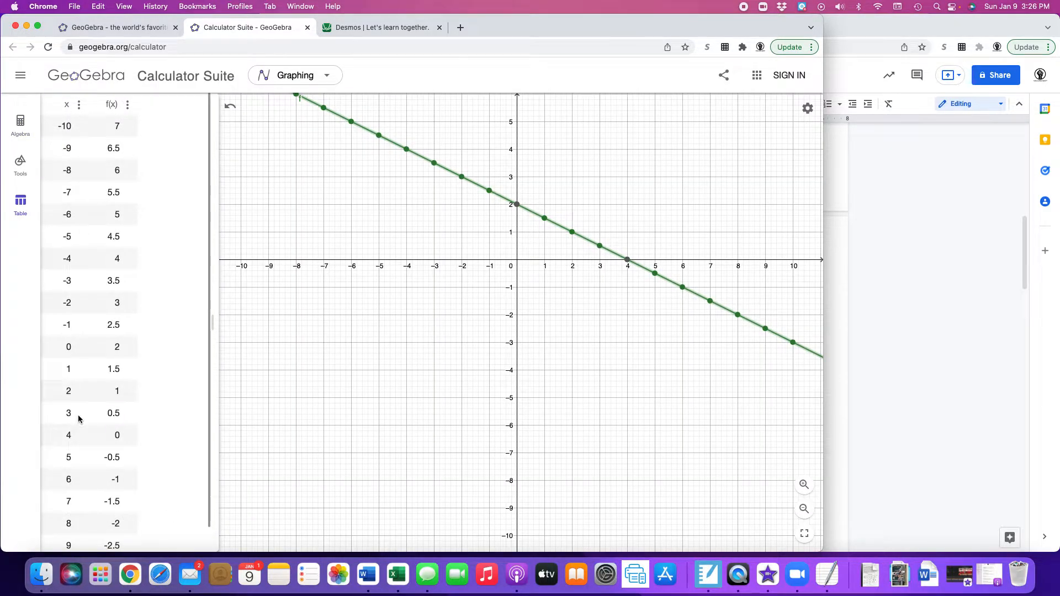
{"action": "scroll", "coordinate": [101, 175], "scroll_direction": "down", "scroll_amount": 1}
{"action": "scroll", "coordinate": [99, 171], "scroll_direction": "up", "scroll_amount": 1}
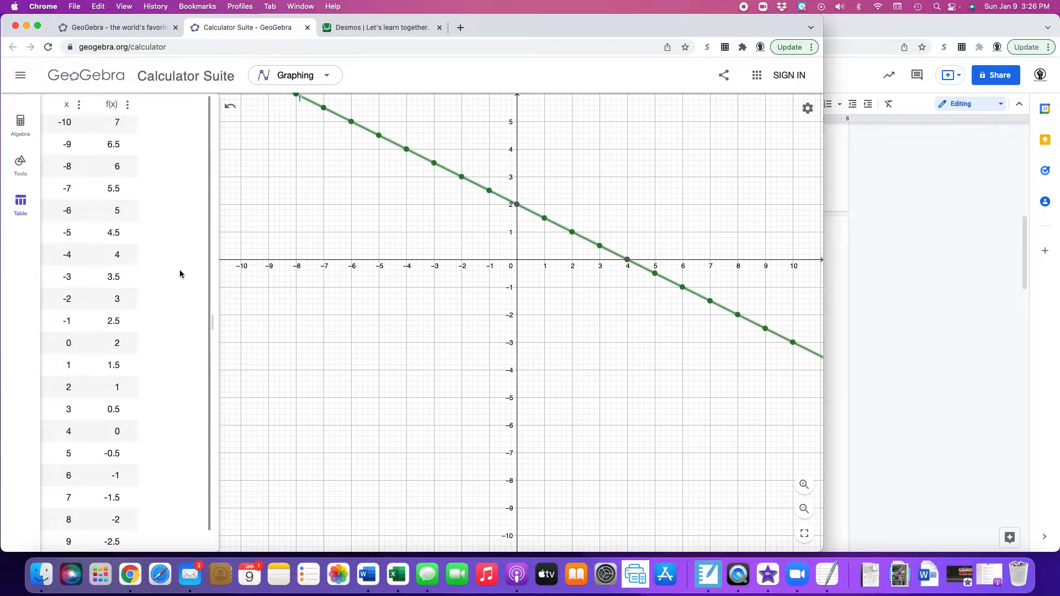
{"action": "scroll", "coordinate": [75, 253], "scroll_direction": "down", "scroll_amount": 1}
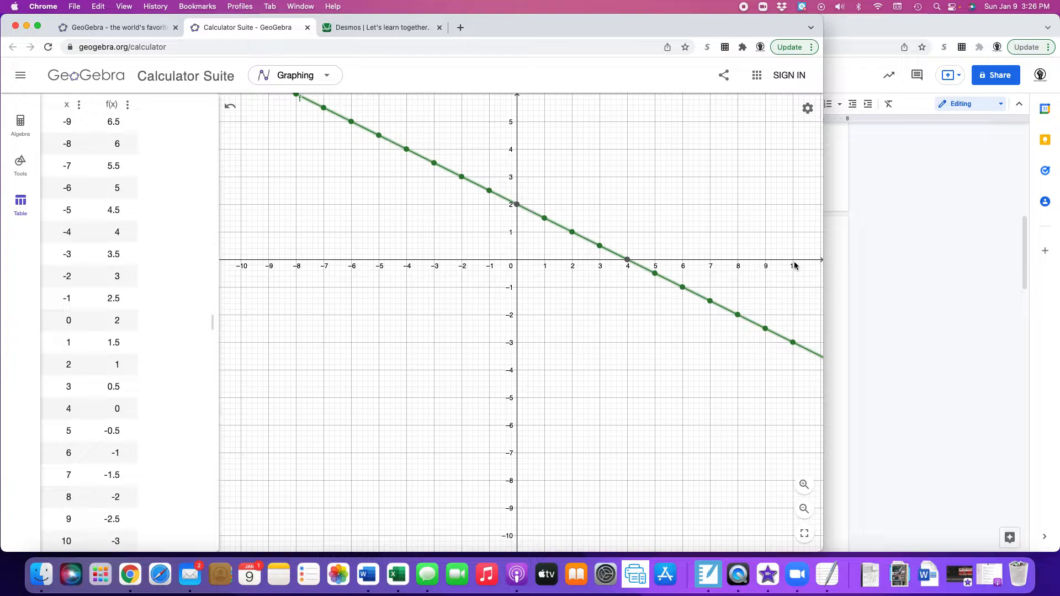
Step: Switch to Desmos, open its Graphing Calculator and show the on-screen keypad
{"action": "left_click", "coordinate": [360, 27]}
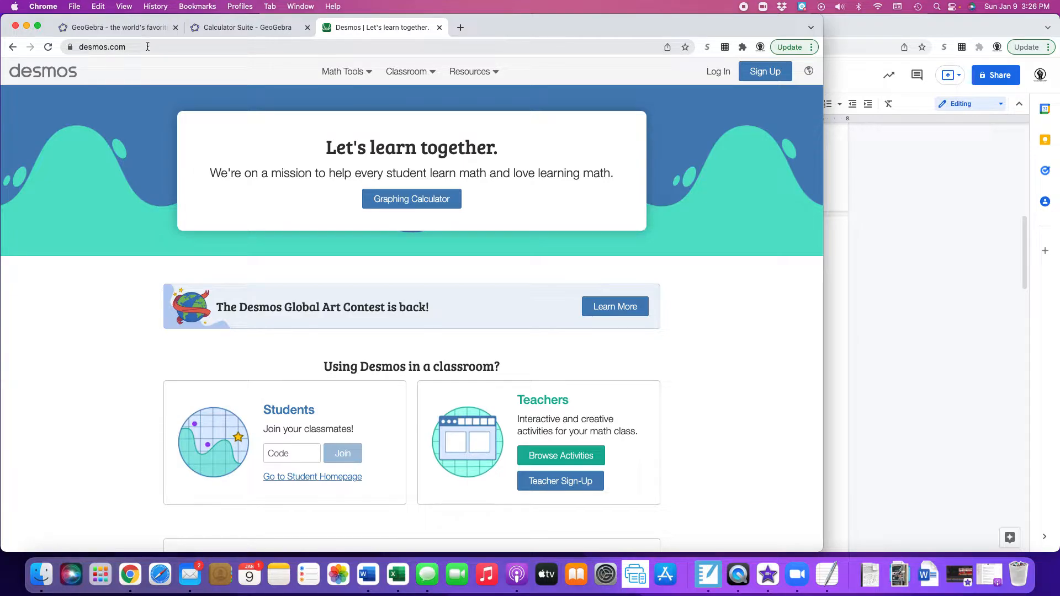
{"action": "left_click", "coordinate": [378, 200]}
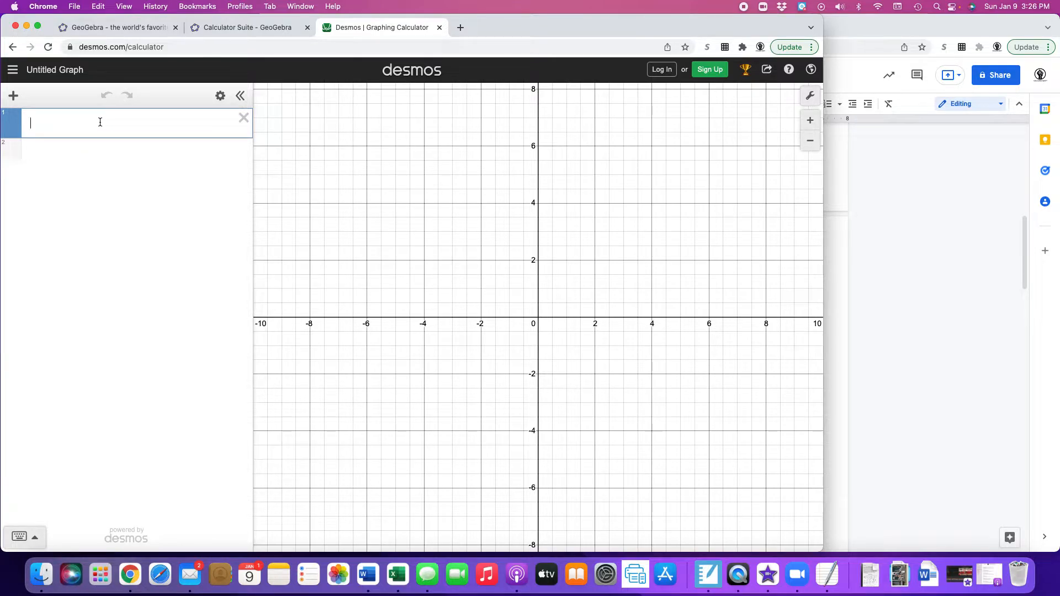
{"action": "left_click", "coordinate": [25, 537]}
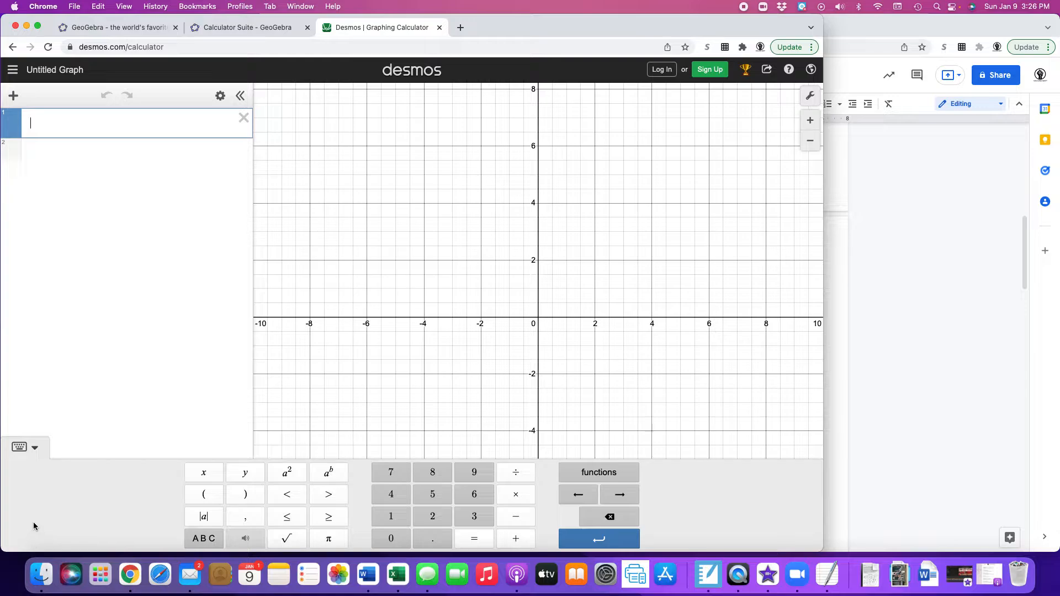
{"action": "left_click", "coordinate": [393, 518]}
{"action": "left_click", "coordinate": [515, 471]}
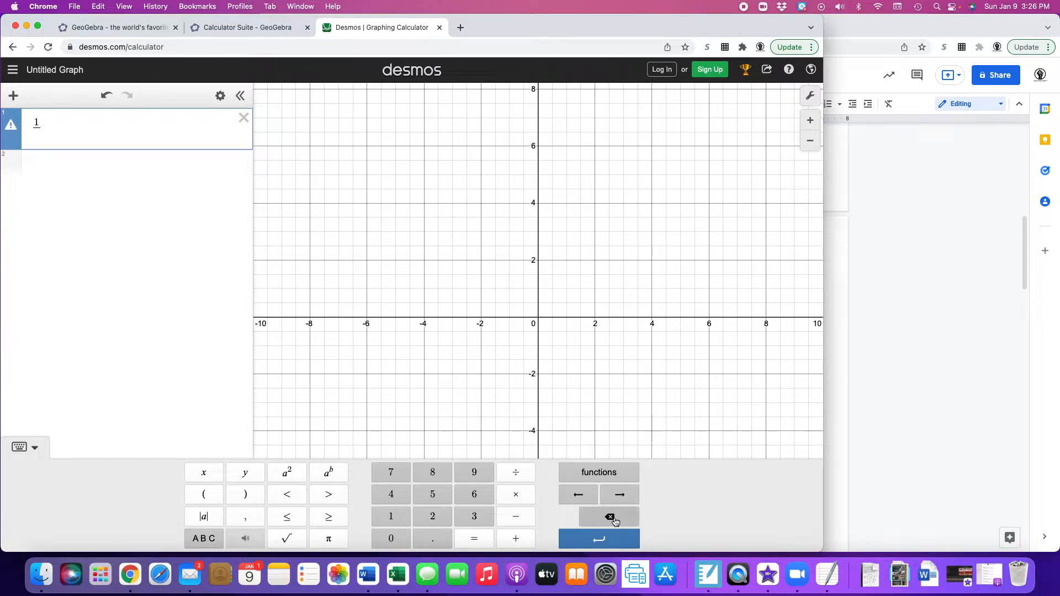
{"action": "left_click", "coordinate": [610, 517]}
{"action": "left_click", "coordinate": [610, 517]}
Step: Graph the function -1/2x+2 in the first expression line using the on-screen keypad
{"action": "left_click", "coordinate": [514, 517]}
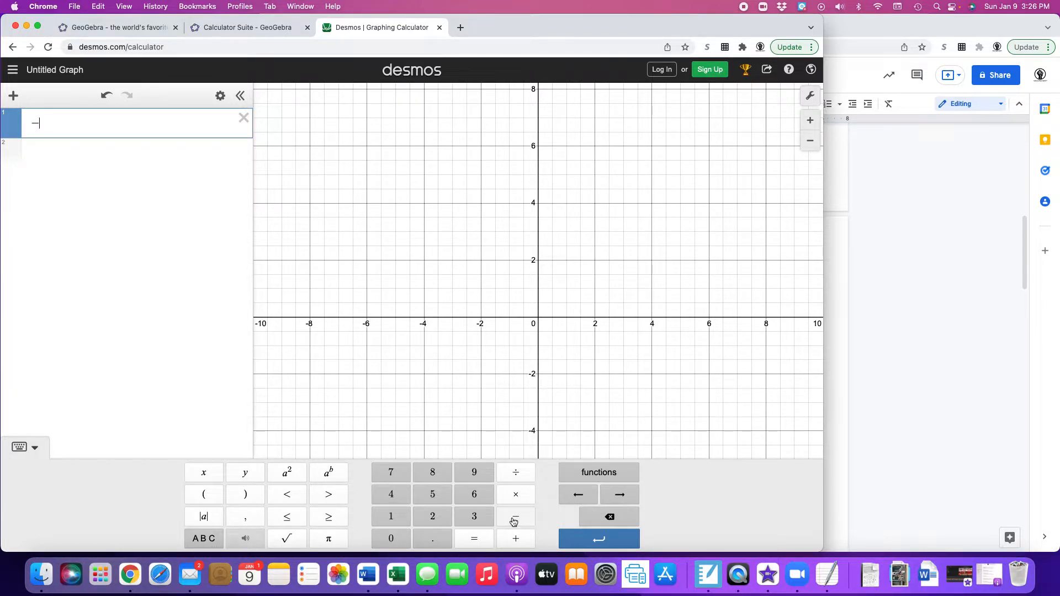
{"action": "left_click", "coordinate": [393, 516]}
{"action": "left_click", "coordinate": [514, 473]}
{"action": "left_click", "coordinate": [433, 516]}
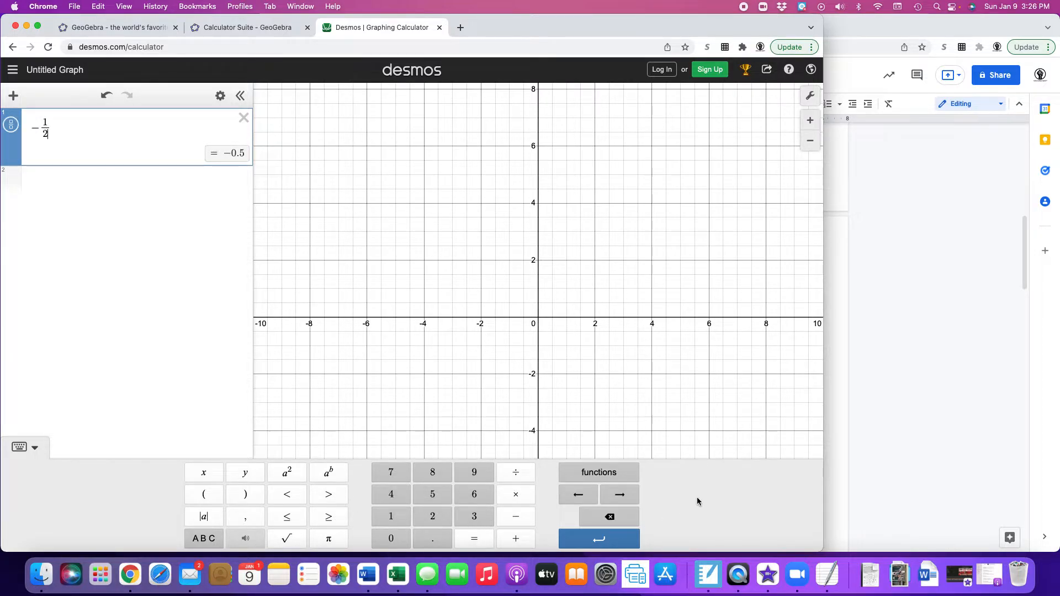
{"action": "left_click", "coordinate": [619, 494]}
{"action": "left_click", "coordinate": [205, 473]}
{"action": "left_click", "coordinate": [515, 538]}
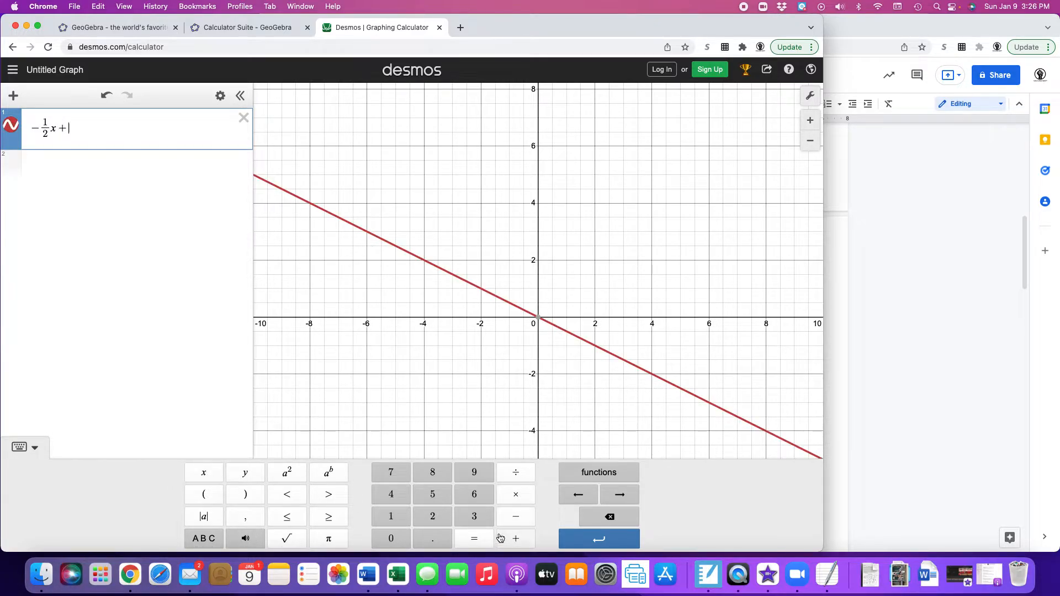
{"action": "left_click", "coordinate": [433, 518]}
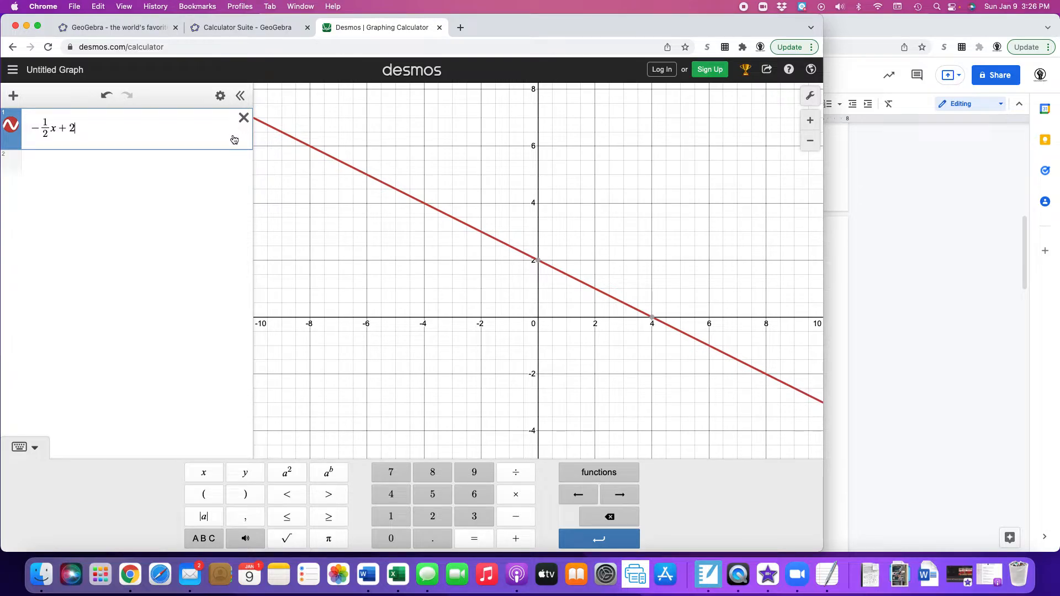
Step: Convert the Desmos expression -1/2x+2 into a table and add the x-values -10, -9 and -8
{"action": "left_click", "coordinate": [219, 98]}
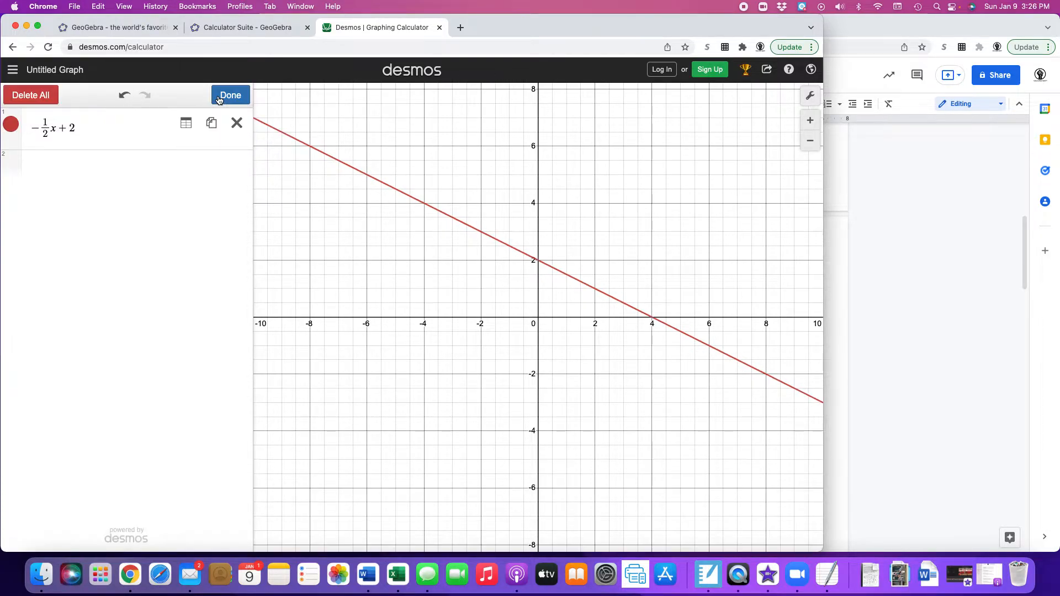
{"action": "left_click", "coordinate": [187, 126]}
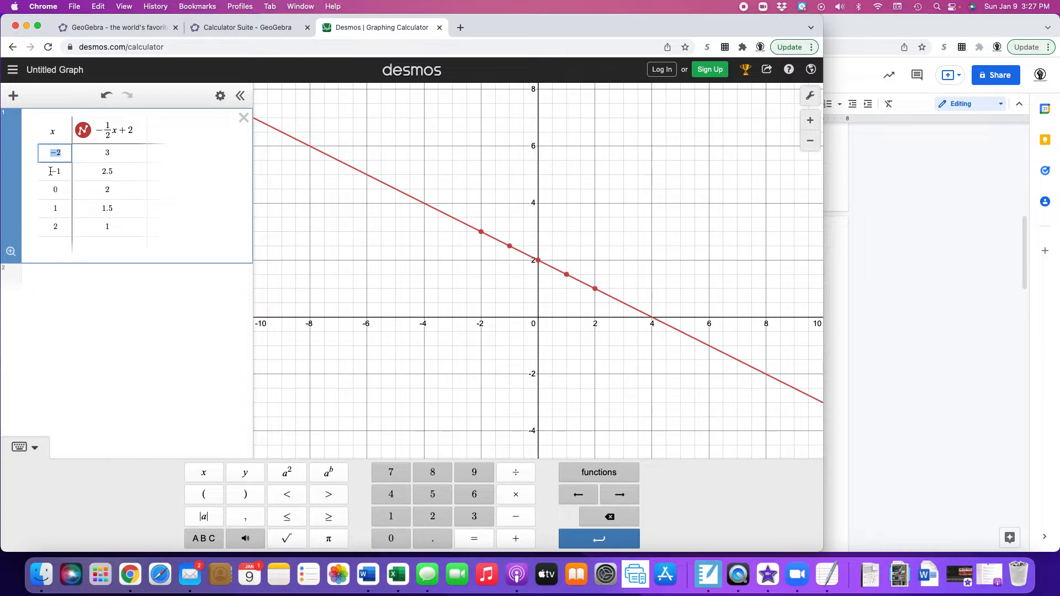
{"action": "left_click", "coordinate": [58, 245]}
{"action": "type", "text": "-10"}
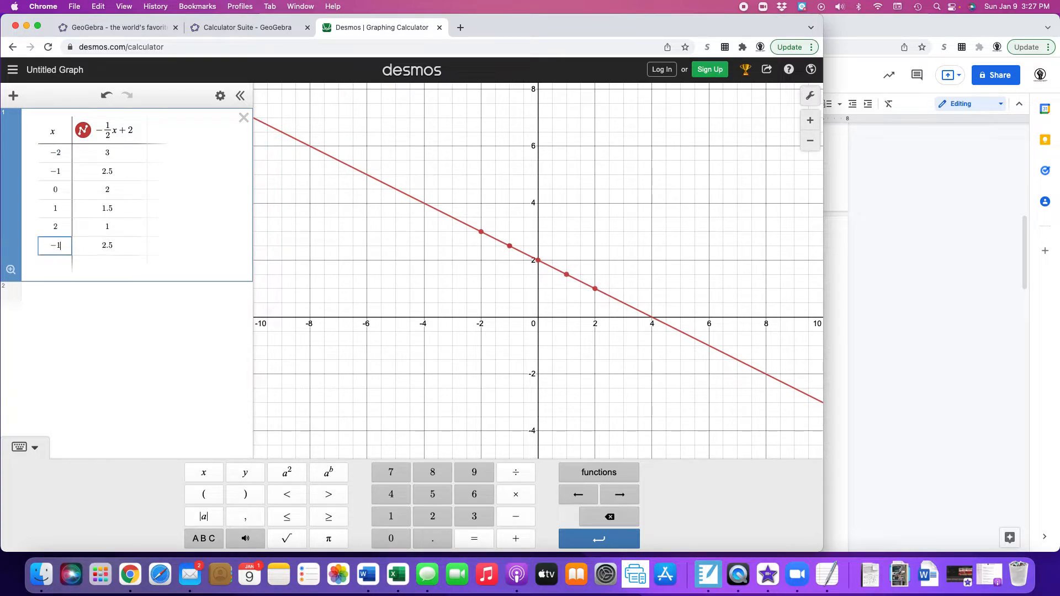
{"action": "key", "text": "Return"}
{"action": "type", "text": "-9"}
{"action": "key", "text": "Return"}
{"action": "type", "text": "-8"}
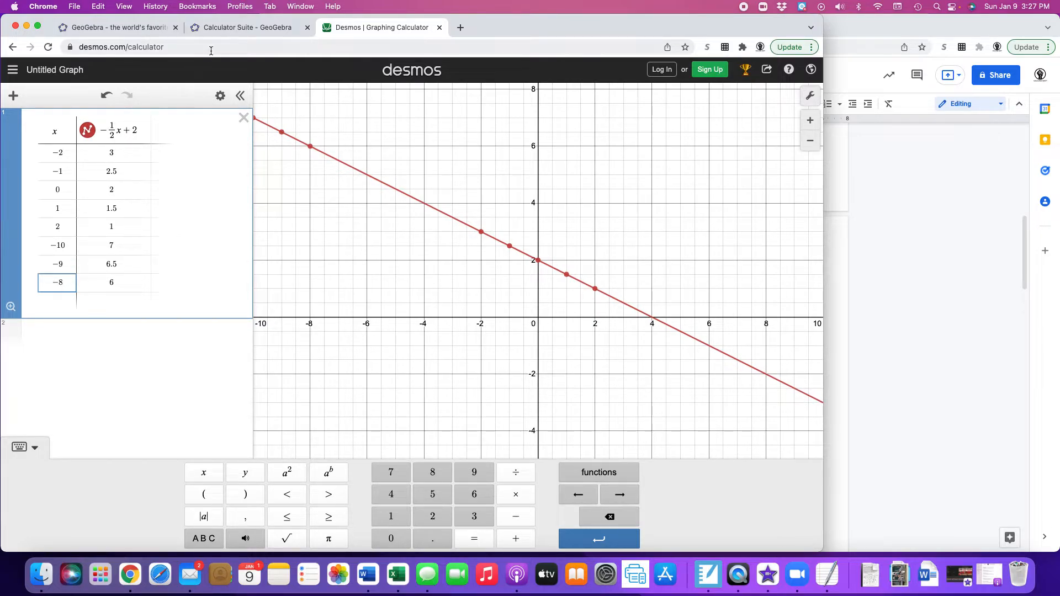
Step: Switch to the GeoGebra value table, and open the coordinate-plane drawing below f(x) = -1/2x + 2 in the Google Doc for editing
{"action": "left_click", "coordinate": [243, 29]}
{"action": "scroll", "coordinate": [140, 168], "scroll_direction": "up", "scroll_amount": 1}
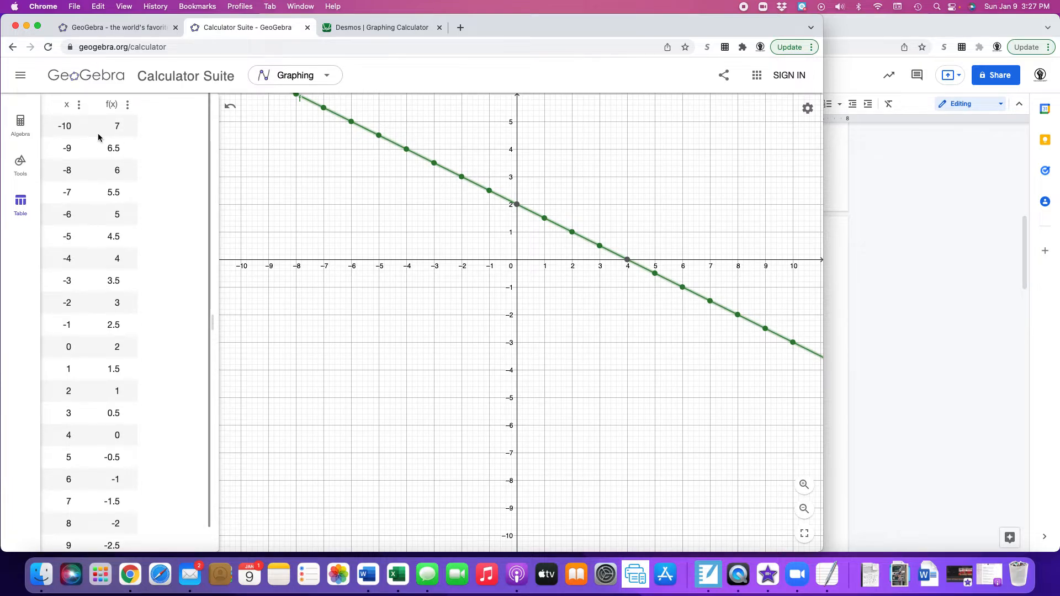
{"action": "scroll", "coordinate": [118, 194], "scroll_direction": "down", "scroll_amount": 1}
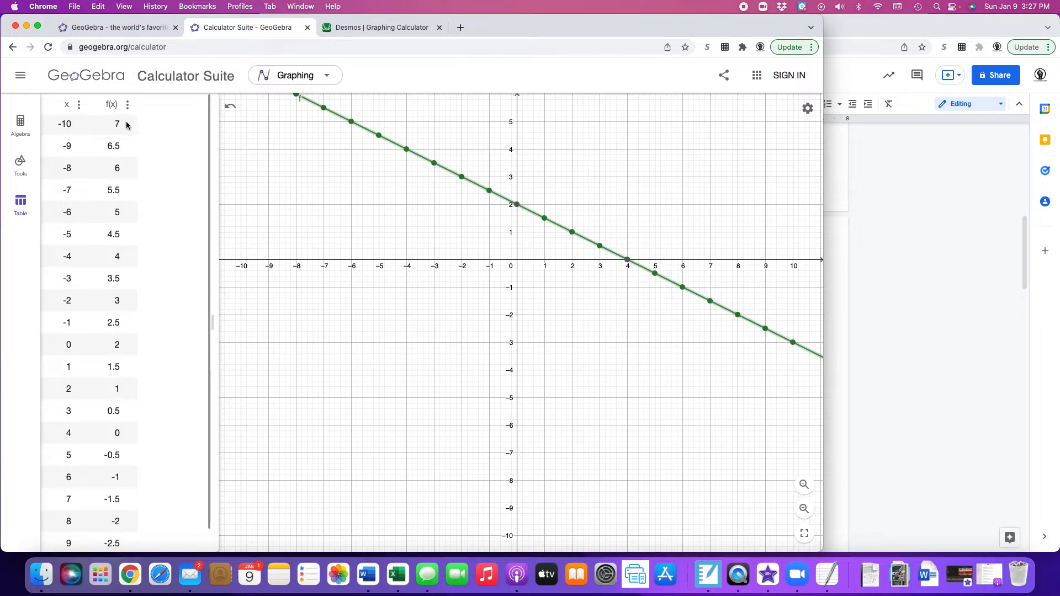
{"action": "left_click", "coordinate": [897, 167]}
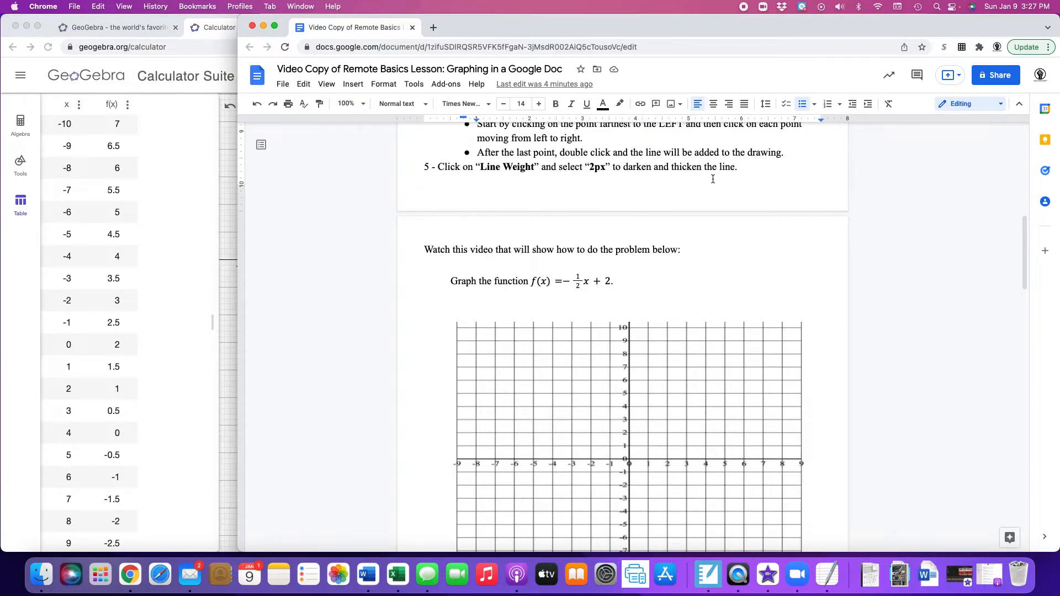
{"action": "scroll", "coordinate": [719, 238], "scroll_direction": "down", "scroll_amount": 5}
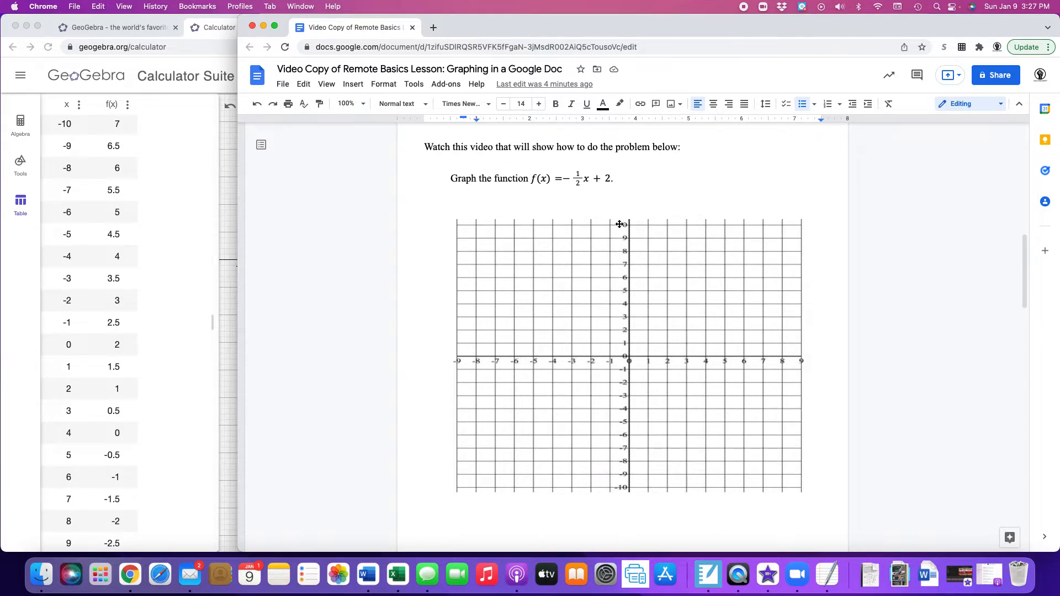
{"action": "double_click", "coordinate": [630, 271]}
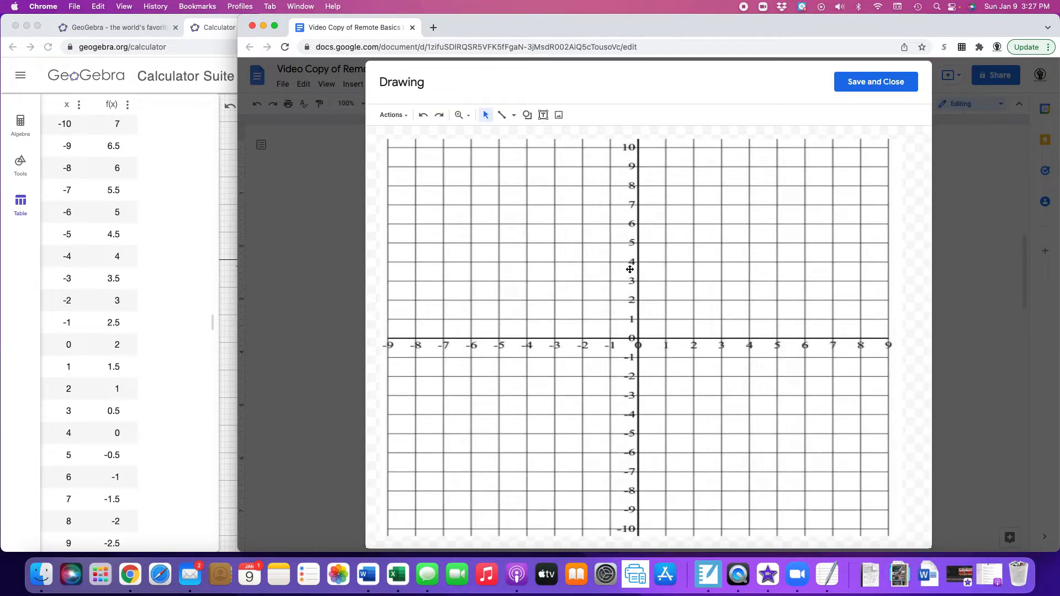
Step: Plot the points (-8, 6), (-4, 4), (0, 2) and (8, -2) on the coordinate plane as Scribble dots
{"action": "left_click", "coordinate": [513, 116]}
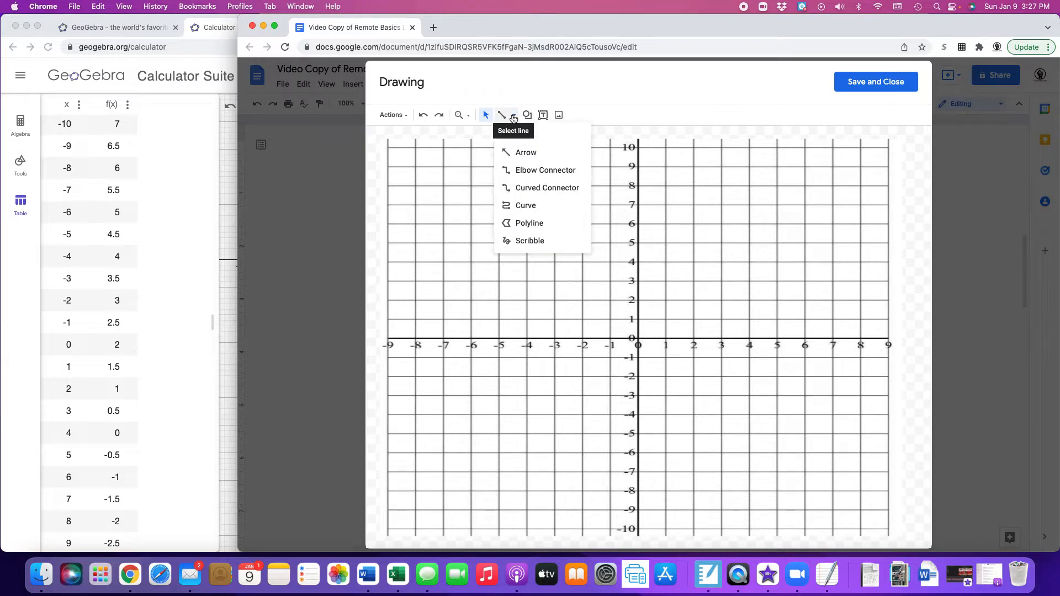
{"action": "left_click", "coordinate": [530, 241]}
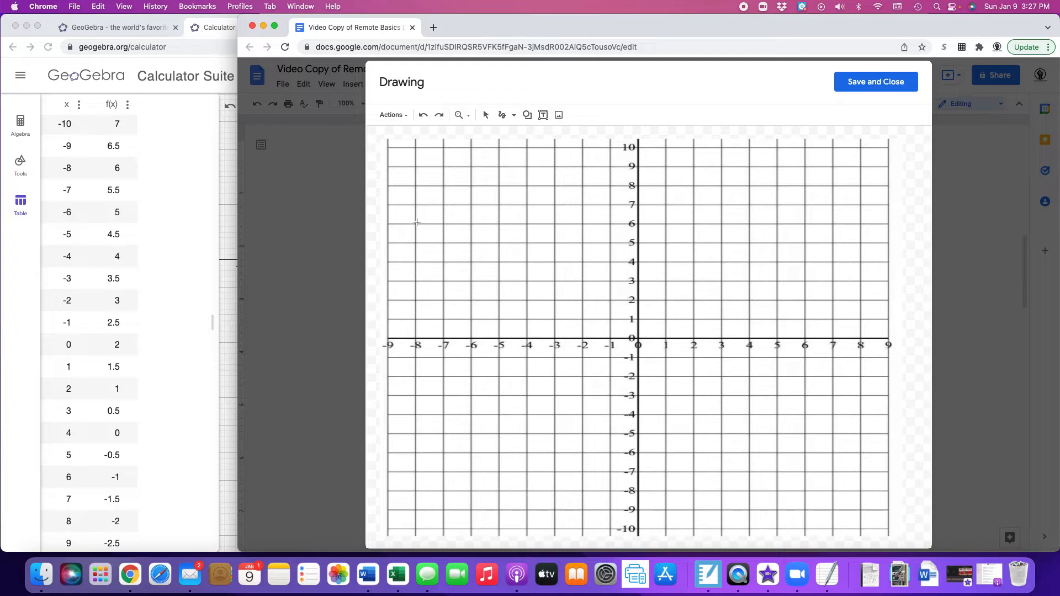
{"action": "left_click_drag", "start_coordinate": [415, 224], "coordinate": [413, 223]}
{"action": "left_click_drag", "start_coordinate": [415, 223], "coordinate": [415, 223]}
{"action": "left_click_drag", "start_coordinate": [526, 261], "coordinate": [527, 263]}
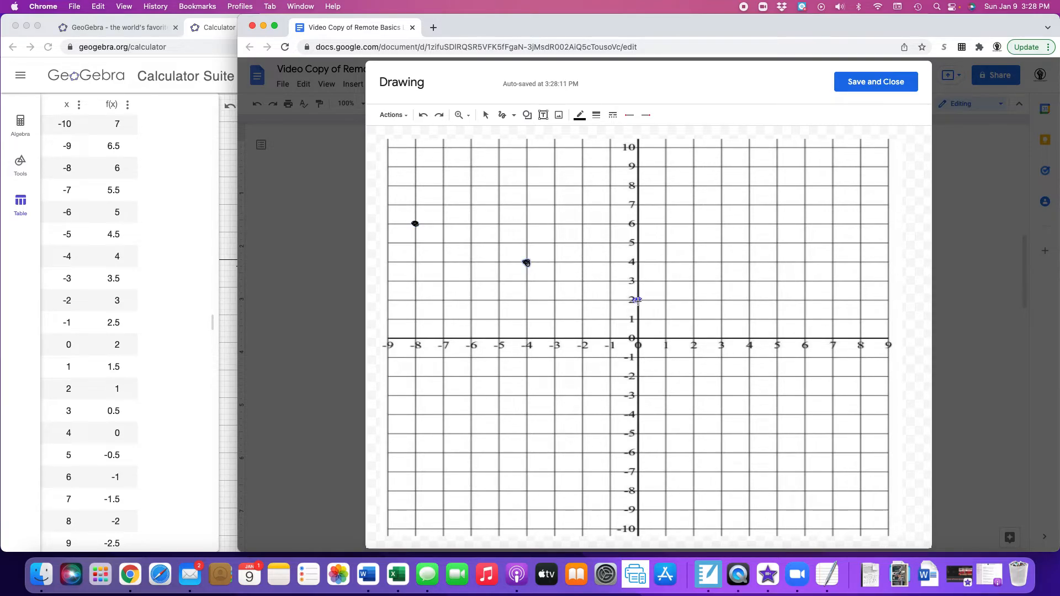
{"action": "left_click_drag", "start_coordinate": [637, 299], "coordinate": [638, 301]}
{"action": "left_click_drag", "start_coordinate": [860, 377], "coordinate": [861, 376]}
Step: Draw a line with the Curve tool through the plotted points from (-8, 6) to (8, -2)
{"action": "left_click", "coordinate": [513, 117]}
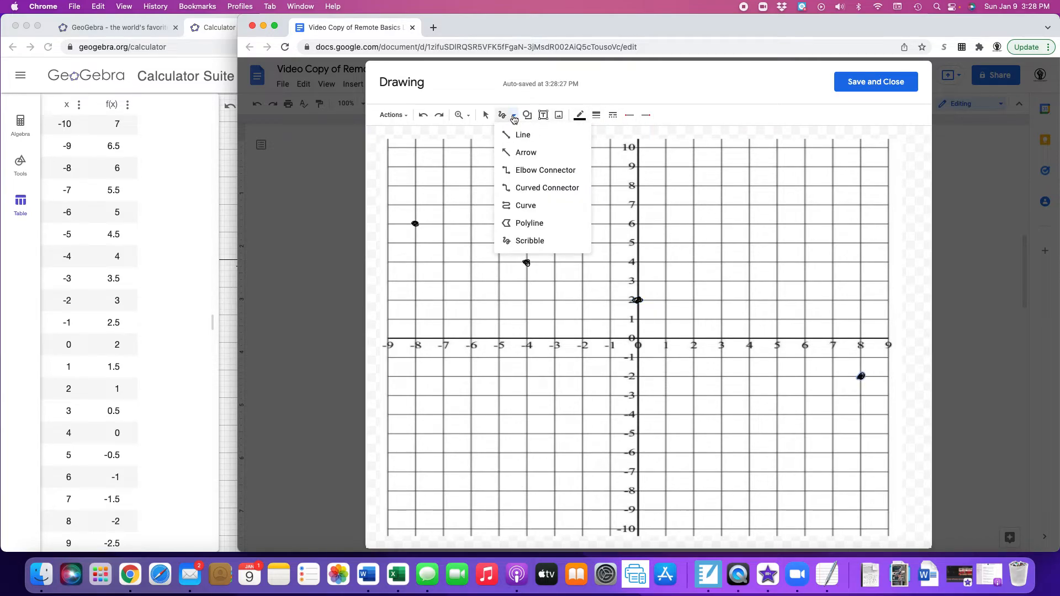
{"action": "left_click", "coordinate": [534, 205]}
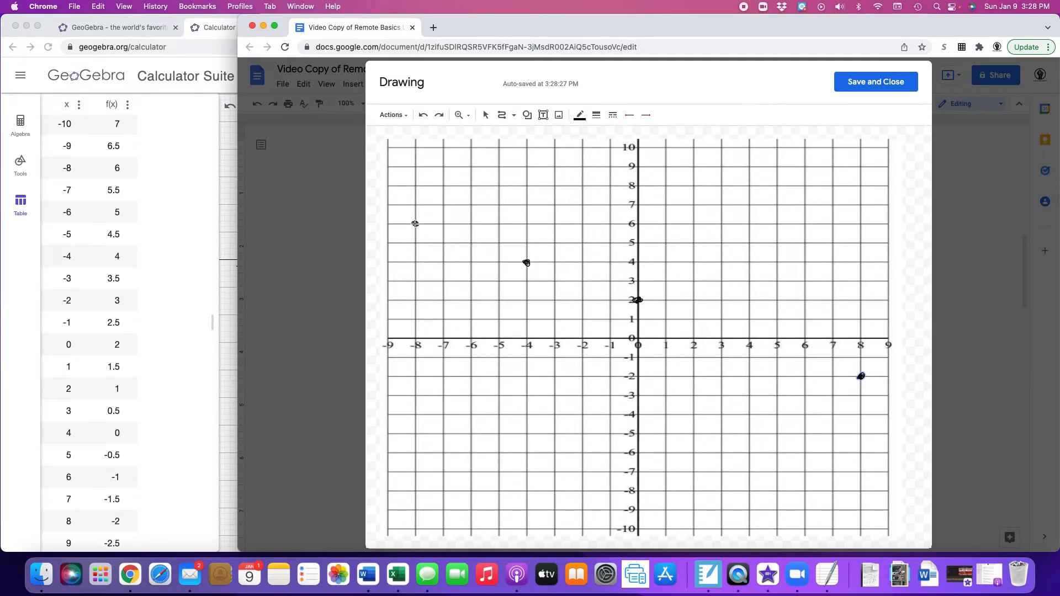
{"action": "left_click_drag", "start_coordinate": [415, 223], "coordinate": [527, 262]}
{"action": "left_click_drag", "start_coordinate": [527, 263], "coordinate": [861, 376]}
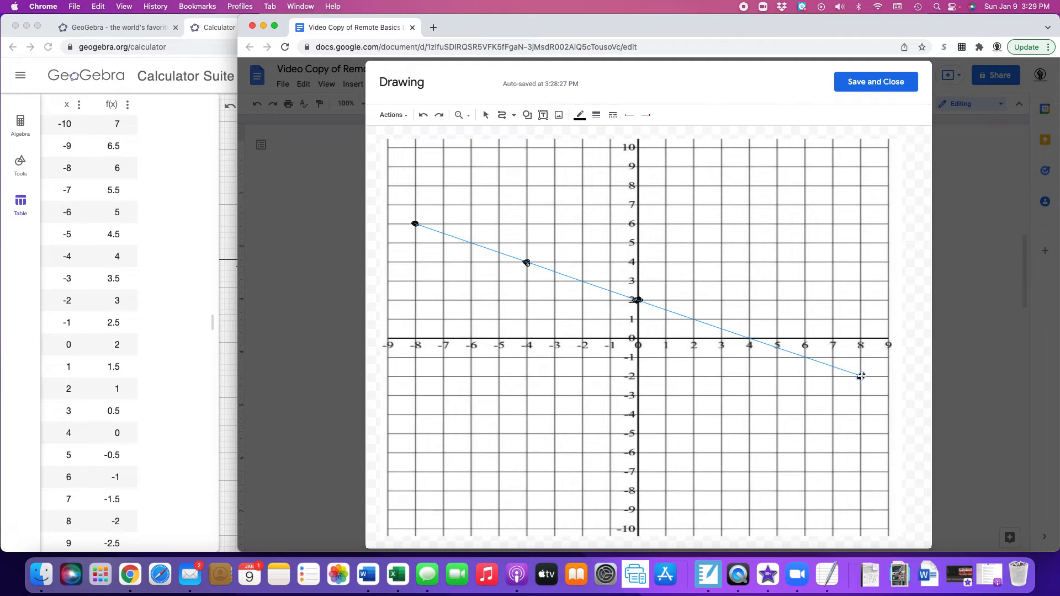
{"action": "left_click_drag", "start_coordinate": [861, 376], "coordinate": [861, 376]}
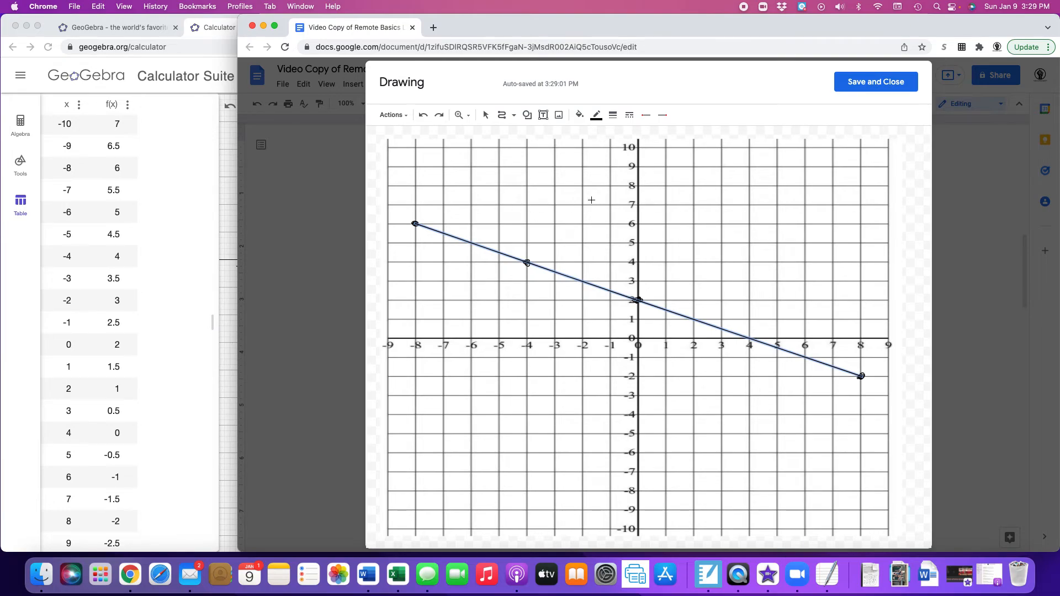
Step: Increase the line weight of the graphed line in two stages to make it thicker and darker
{"action": "left_click", "coordinate": [614, 116]}
{"action": "left_click", "coordinate": [633, 152]}
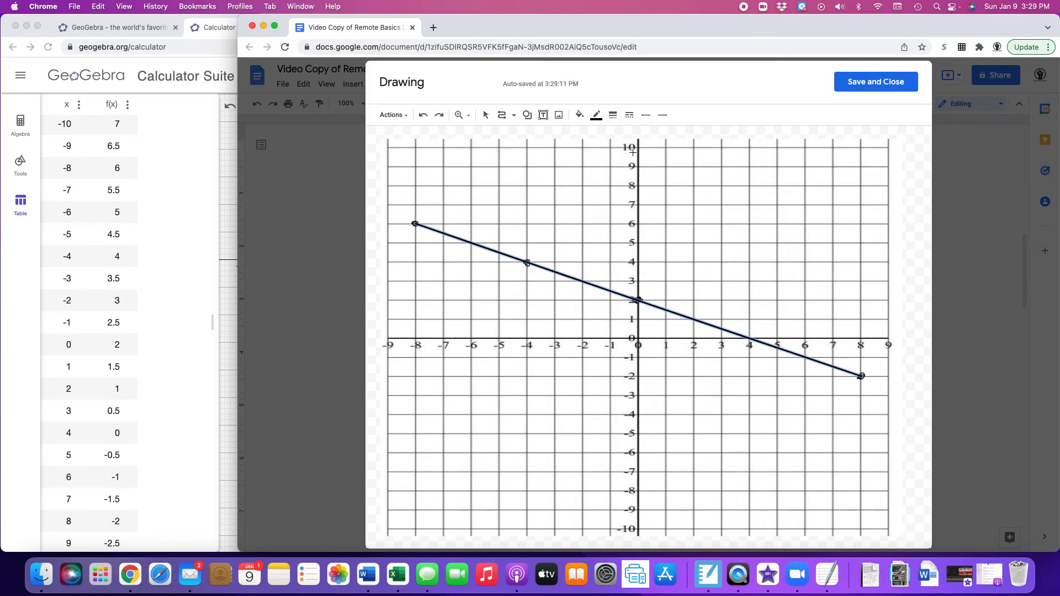
{"action": "left_click", "coordinate": [614, 116]}
{"action": "left_click", "coordinate": [630, 173]}
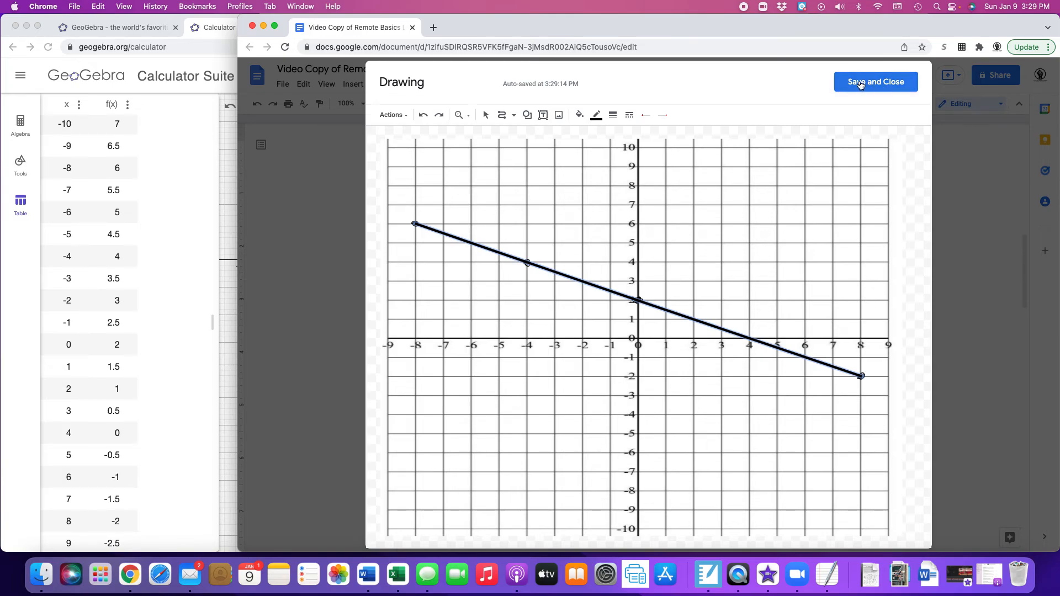
Step: Add solid arrowheads to both ends of the graphed line, and save and close the drawing
{"action": "left_click", "coordinate": [662, 116]}
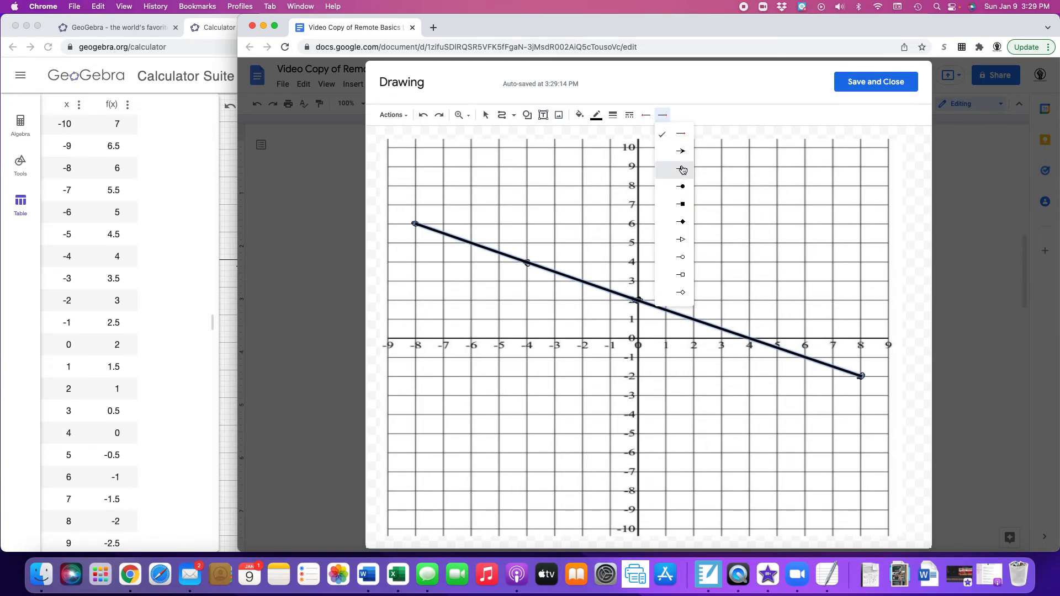
{"action": "left_click", "coordinate": [681, 168]}
{"action": "left_click", "coordinate": [662, 115]}
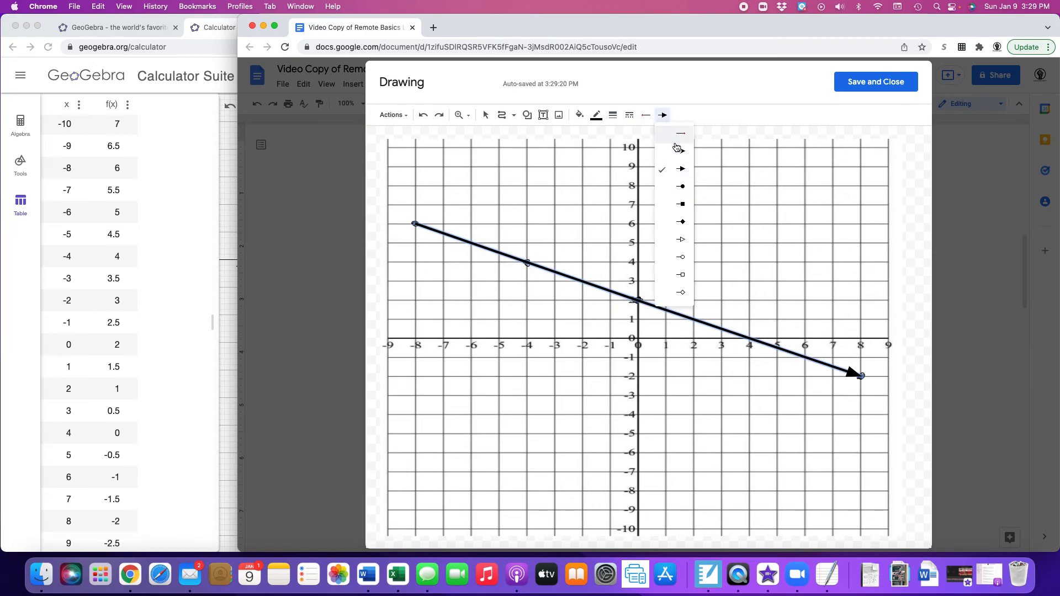
{"action": "left_click", "coordinate": [663, 114]}
{"action": "left_click", "coordinate": [645, 115]}
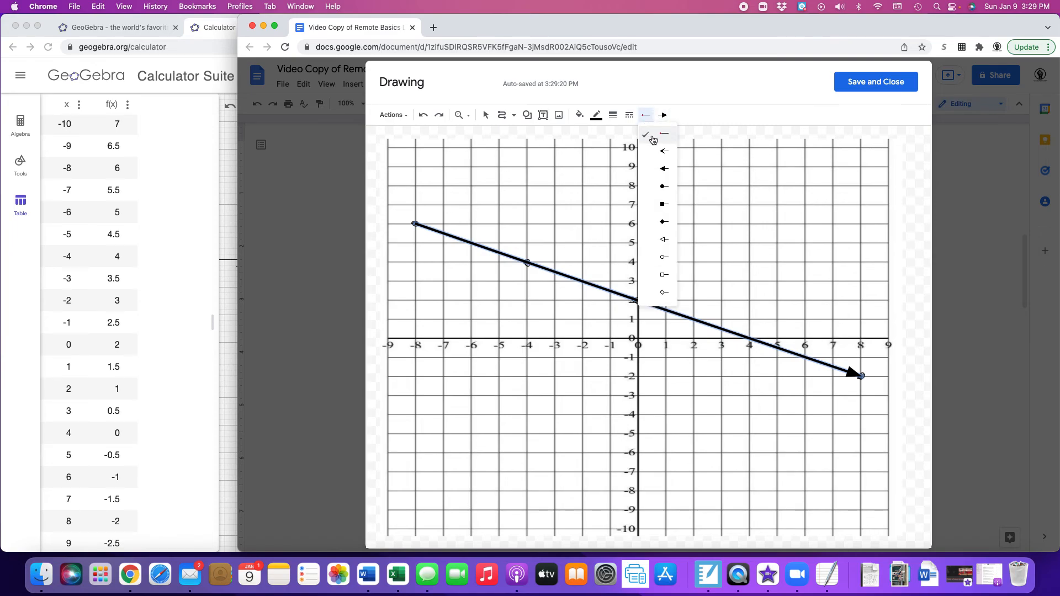
{"action": "left_click", "coordinate": [661, 165]}
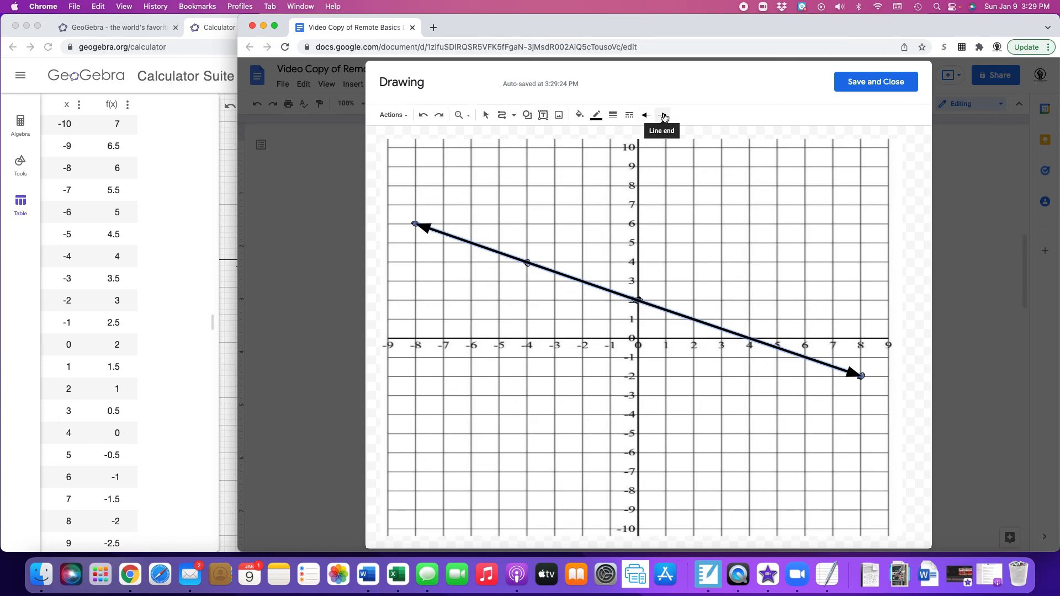
{"action": "left_click", "coordinate": [886, 83]}
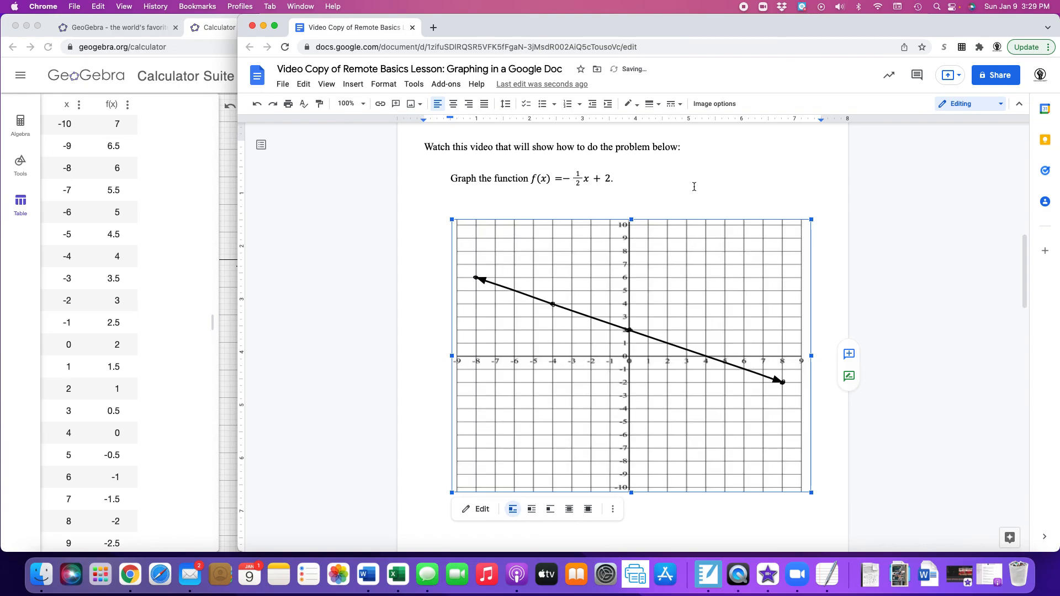
Step: Look through the remaining practice graphing problems in the document and return to its first page
{"action": "scroll", "coordinate": [694, 187], "scroll_direction": "down", "scroll_amount": 10}
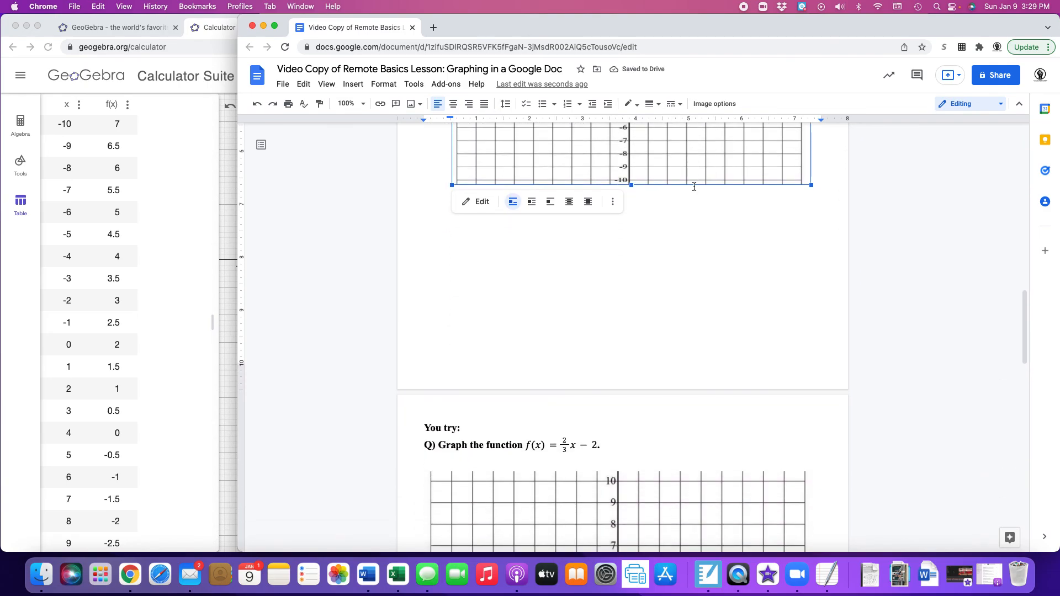
{"action": "scroll", "coordinate": [694, 187], "scroll_direction": "down", "scroll_amount": 10}
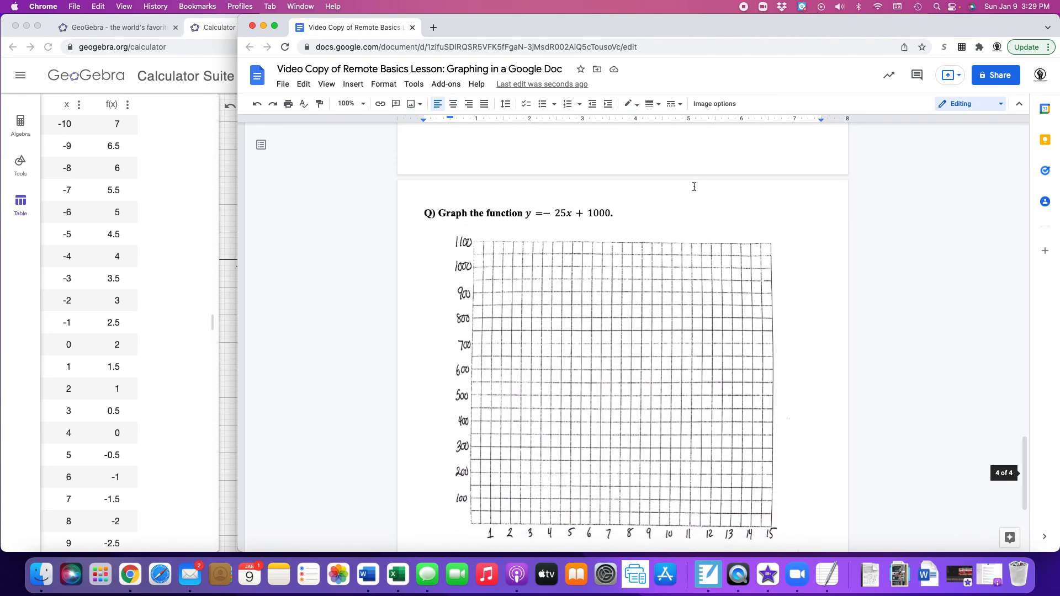
{"action": "scroll", "coordinate": [694, 187], "scroll_direction": "up", "scroll_amount": 20}
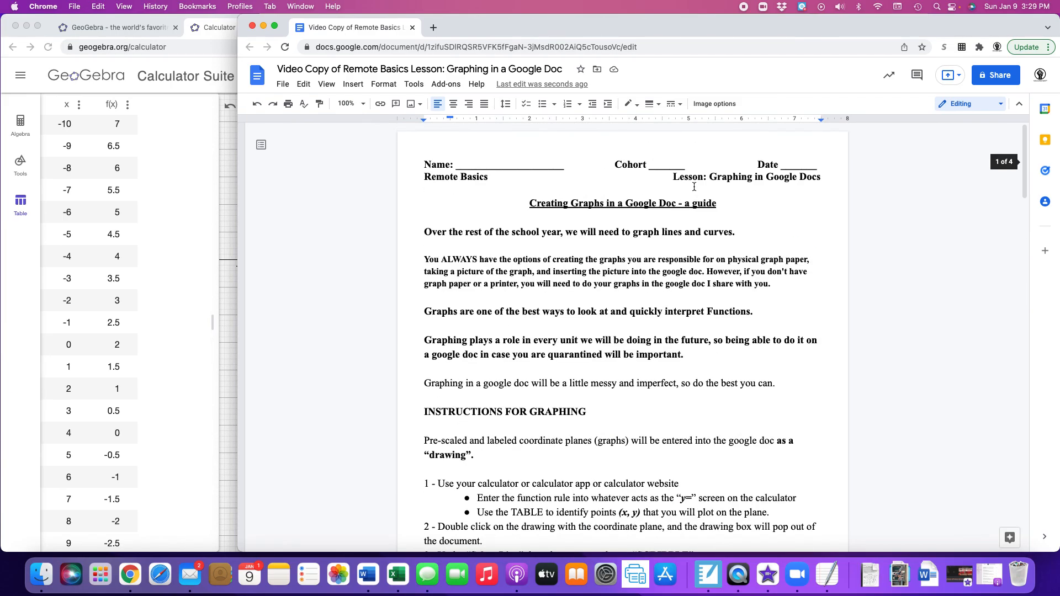